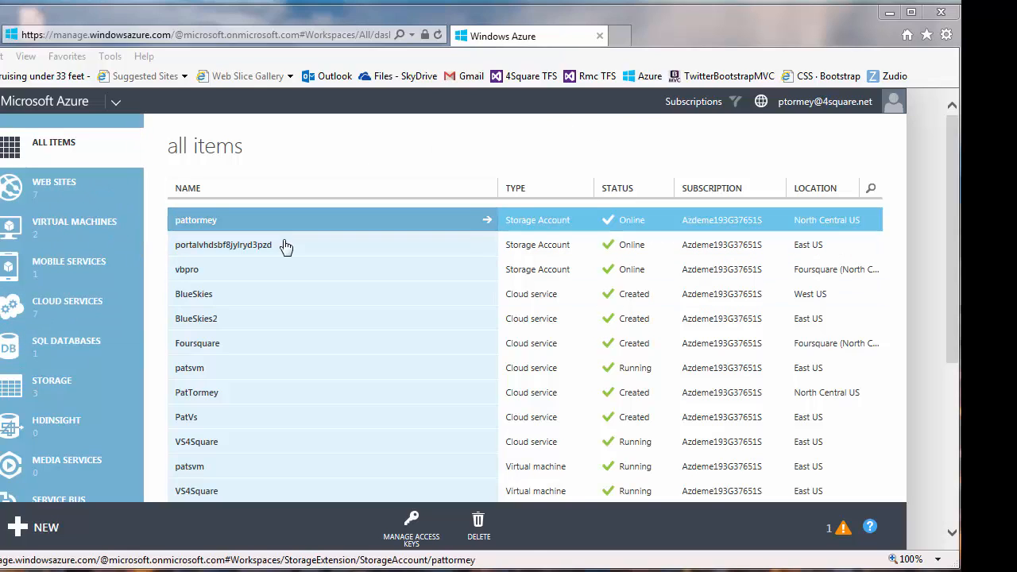
- From the empty SQL Databases list, start creating a new SQL database
left_click(69, 345)
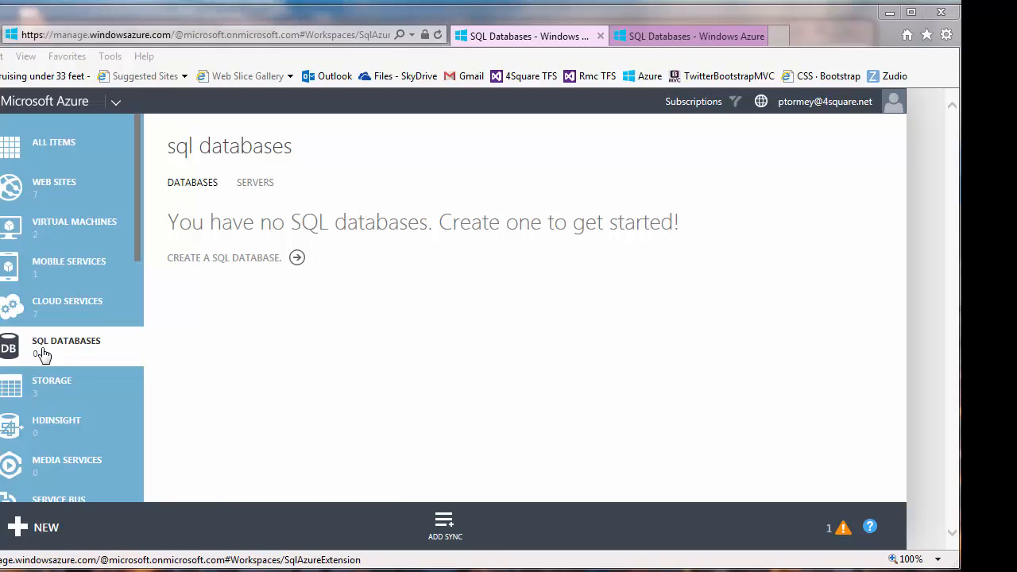
left_click(46, 530)
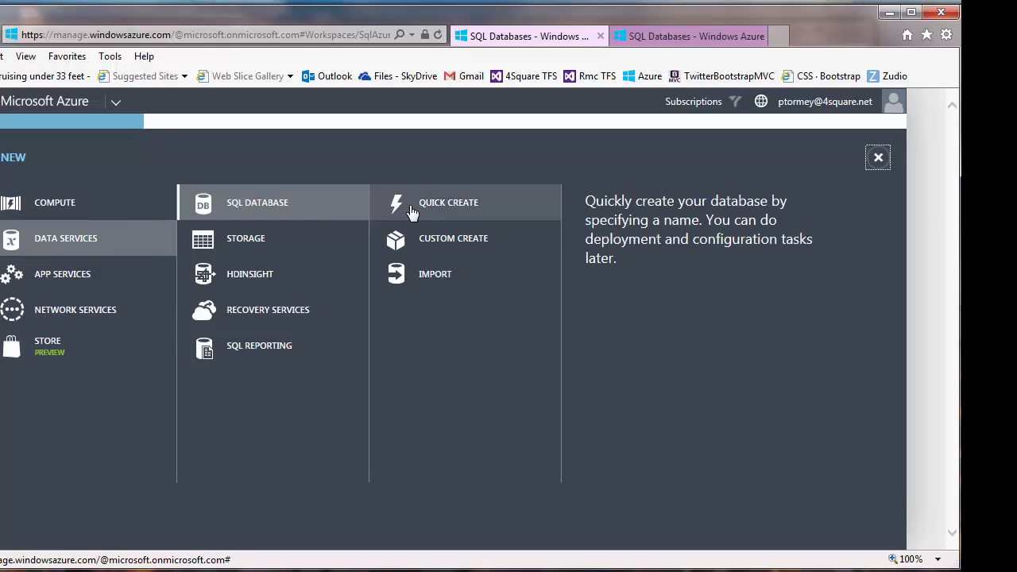
- Quick-create database azure101 on a new SQL server in North Central US
left_click(457, 205)
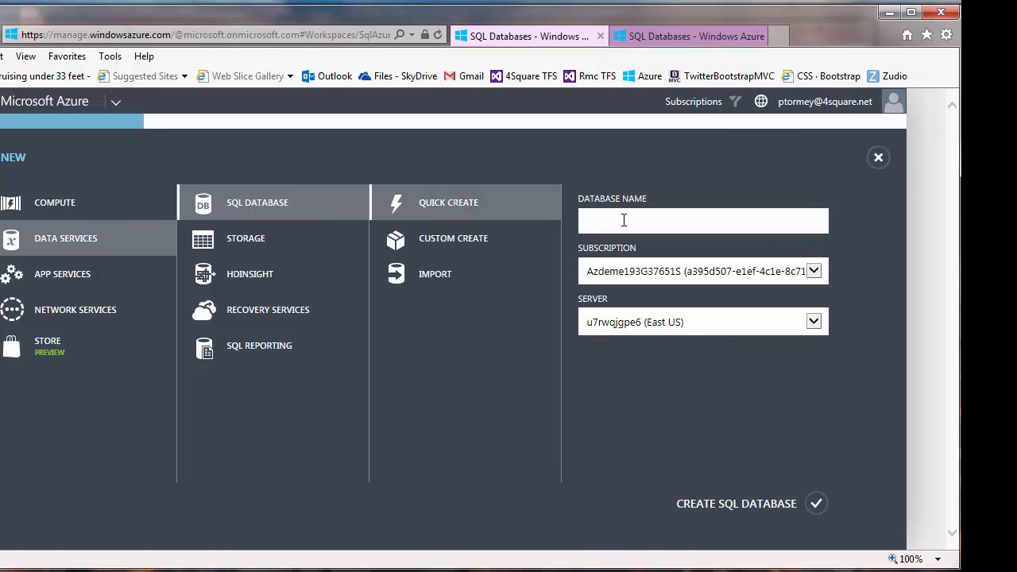
type("azure101")
left_click(817, 321)
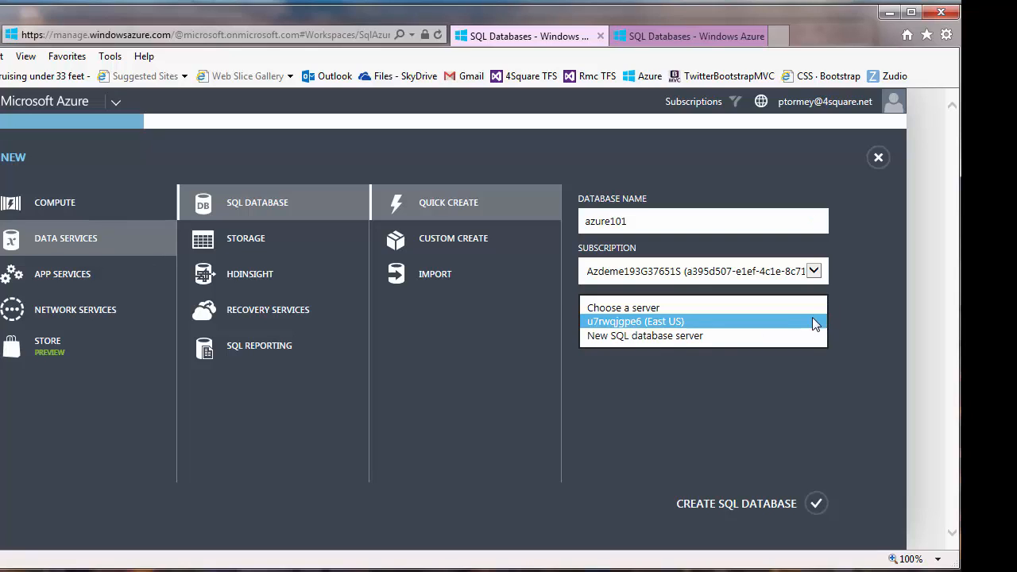
left_click(668, 336)
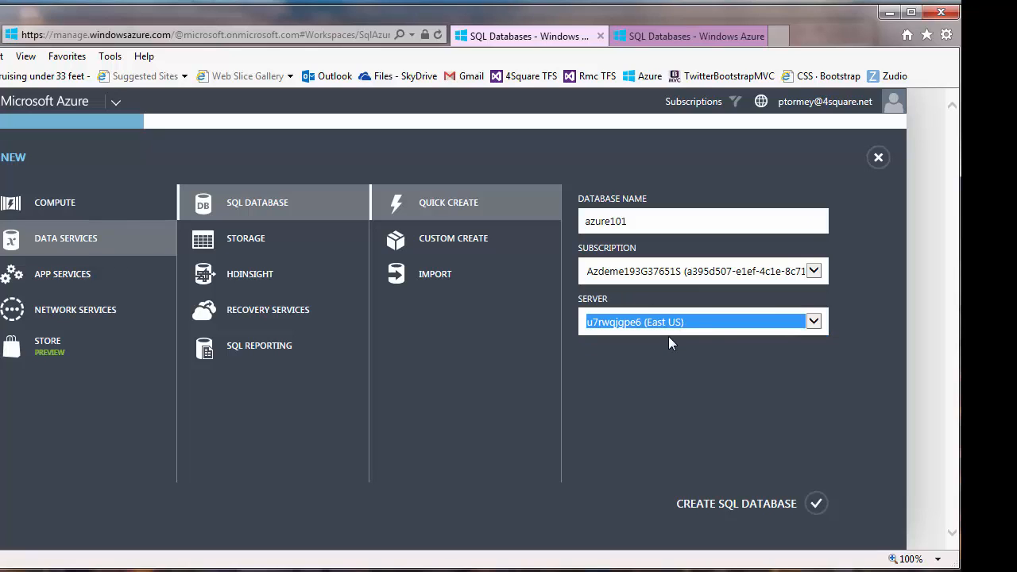
left_click(812, 372)
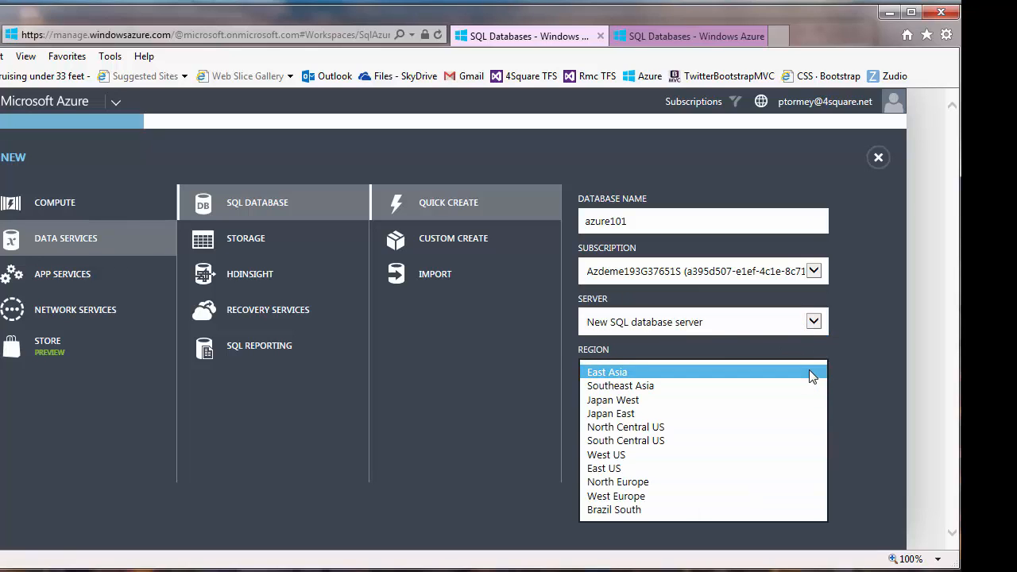
left_click(645, 430)
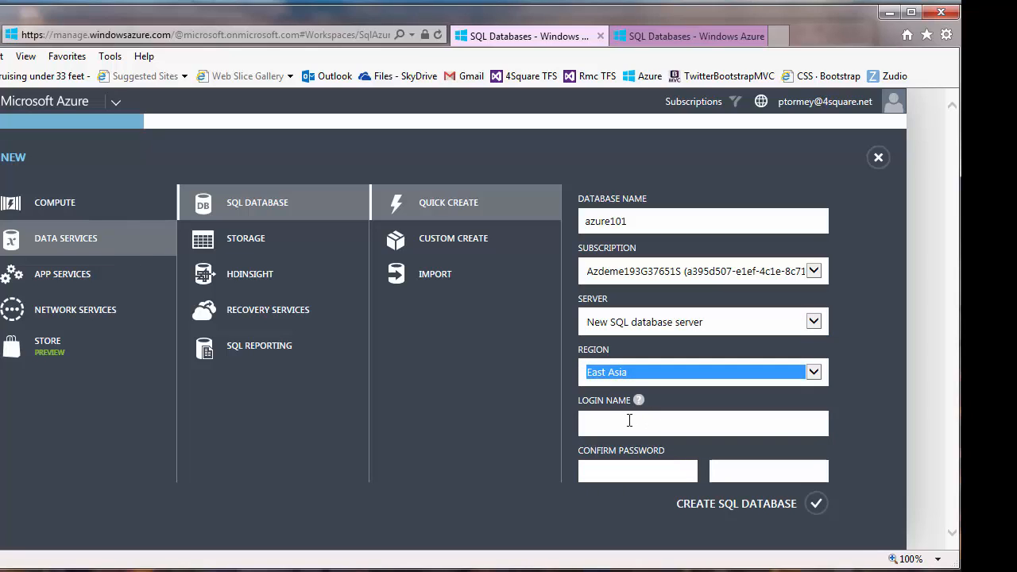
- Enter the server login name, then the password and its confirmation
left_click(631, 422)
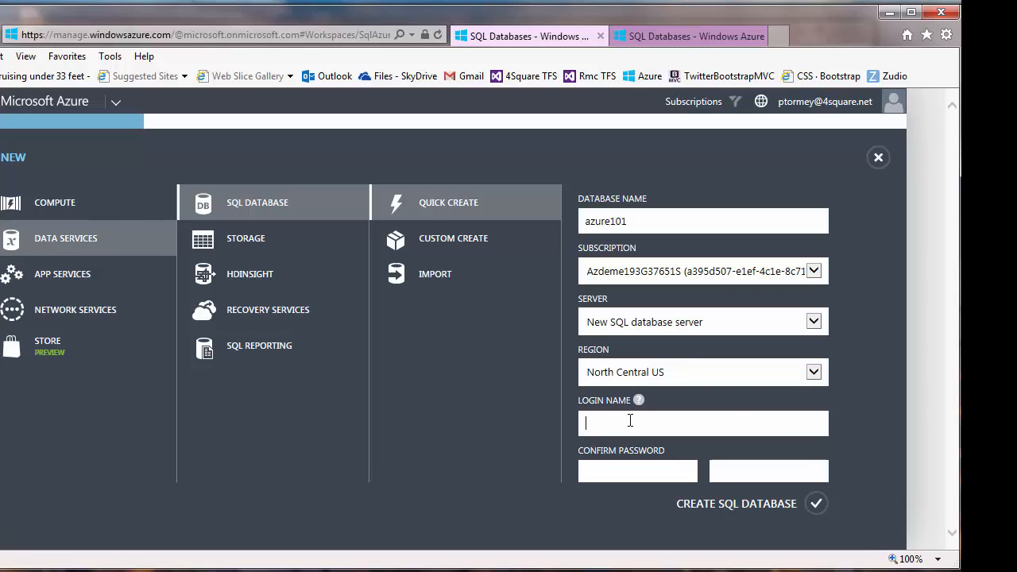
key("Tab")
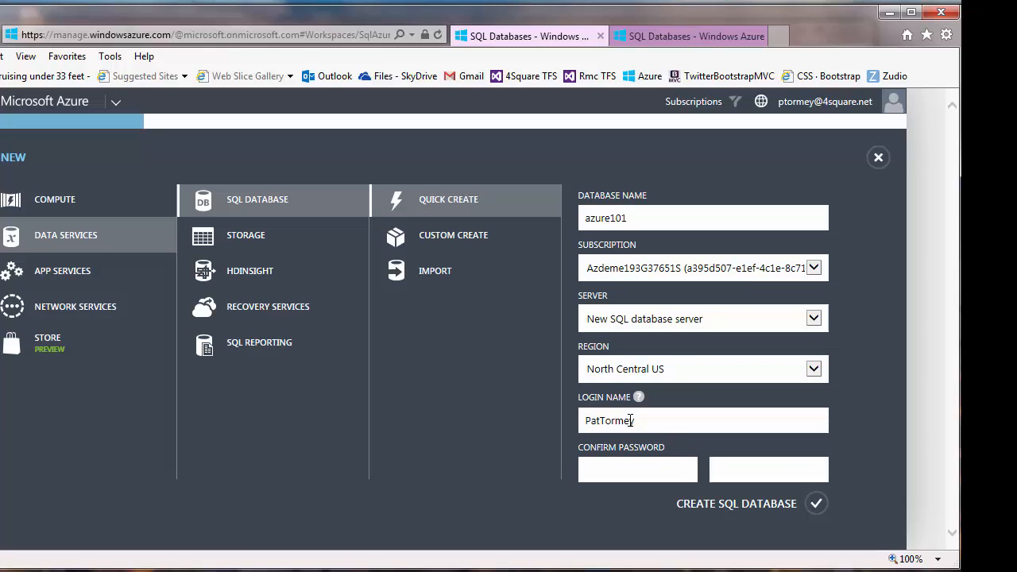
type("********")
left_click(732, 467)
type("********")
- Create azure101, dismiss the warning notifications, and open the azure101 database
left_click(816, 504)
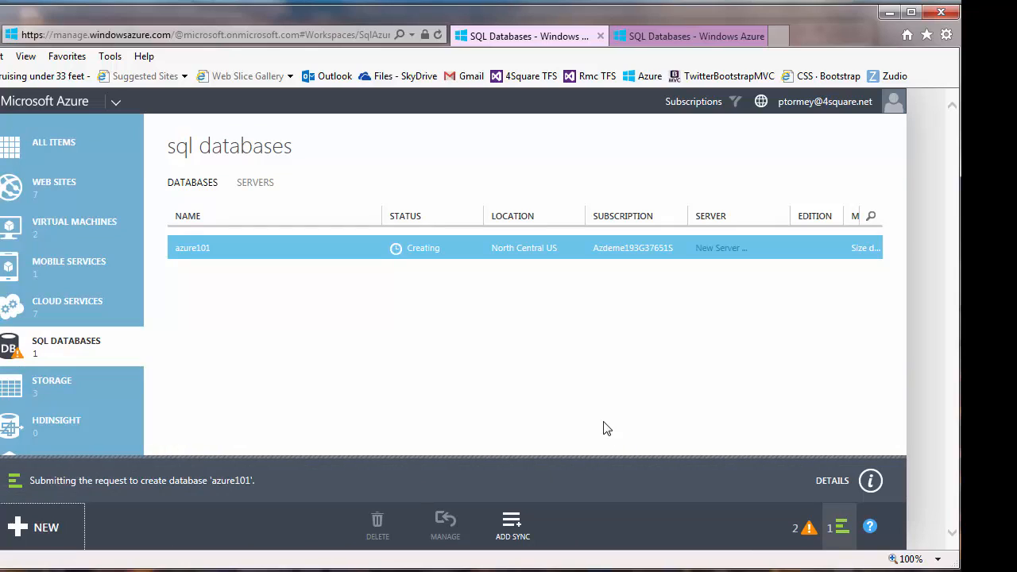
left_click(810, 531)
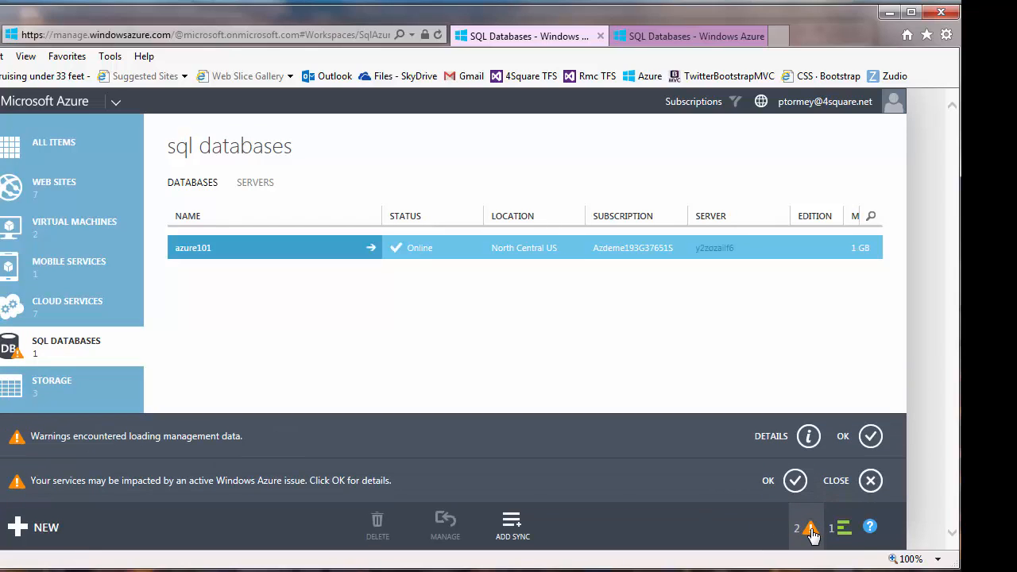
left_click(870, 480)
left_click(871, 480)
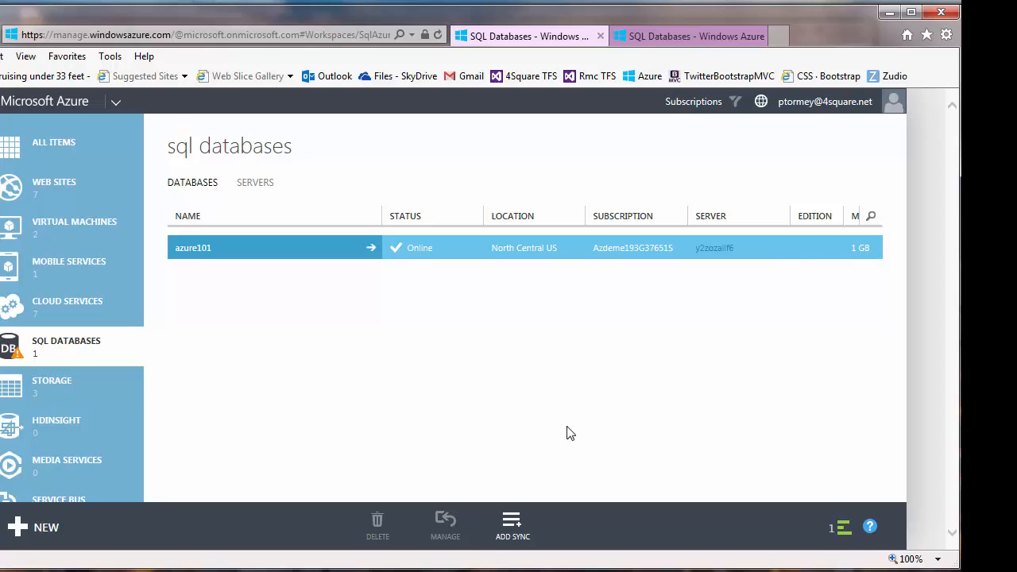
left_click(195, 259)
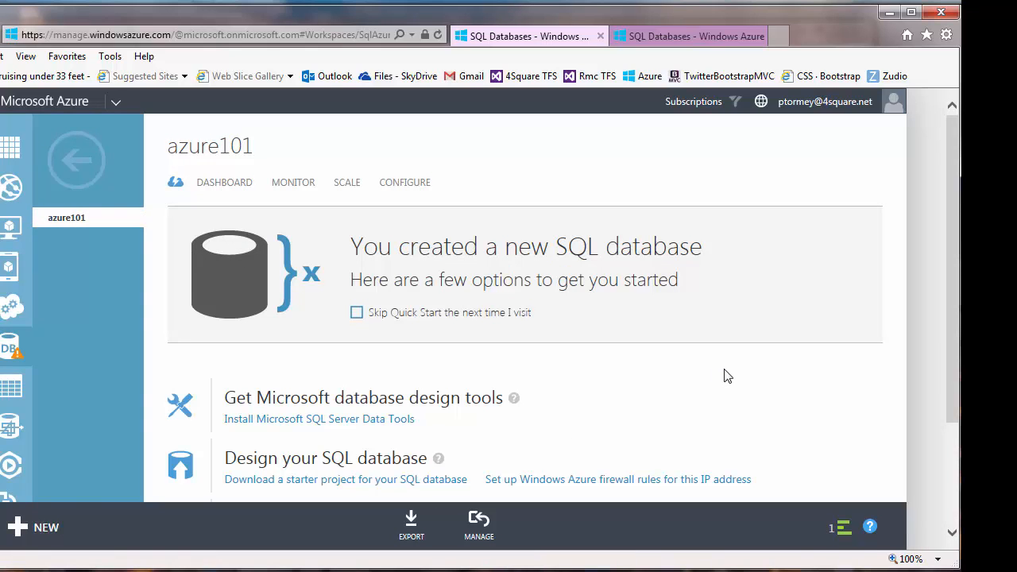
- On the azure101 quick start page, request firewall rules for the current IP address
scroll(724, 375, "down", 3)
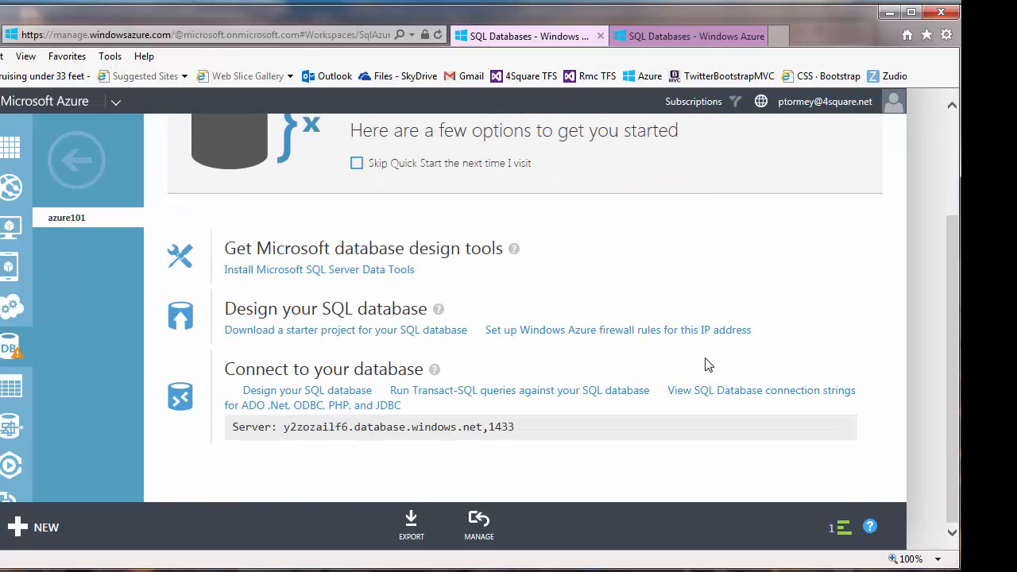
scroll(704, 363, "up", 3)
scroll(676, 370, "down", 3)
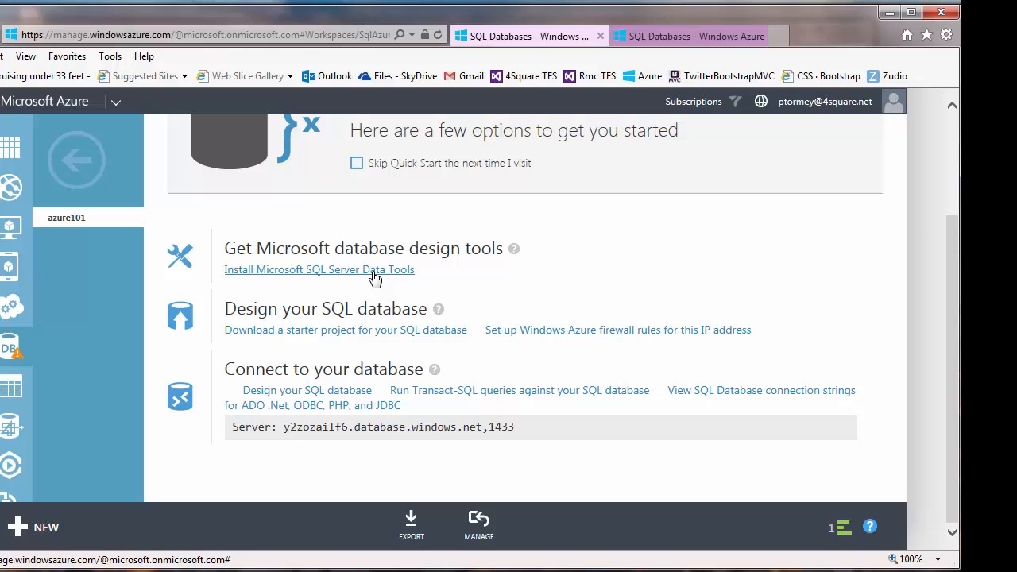
left_click(556, 332)
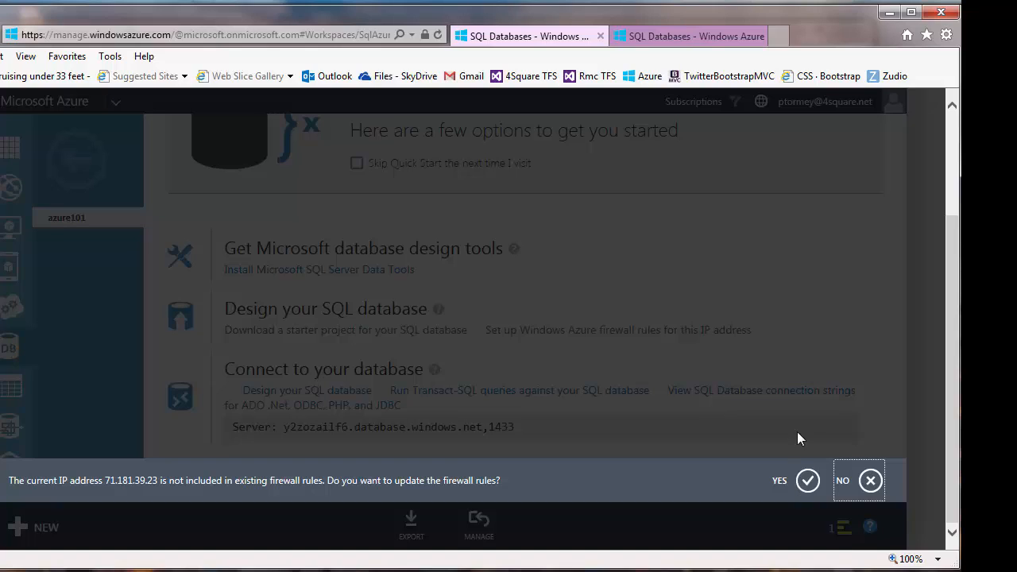
- Add the current IP address to the firewall rules and show azure101's connection strings
left_click(807, 483)
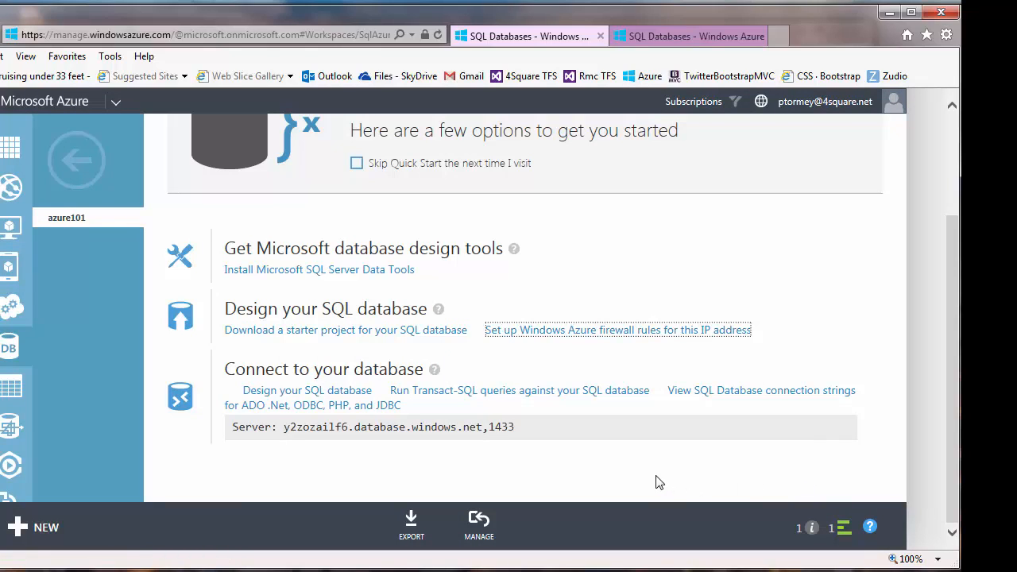
left_click(719, 392)
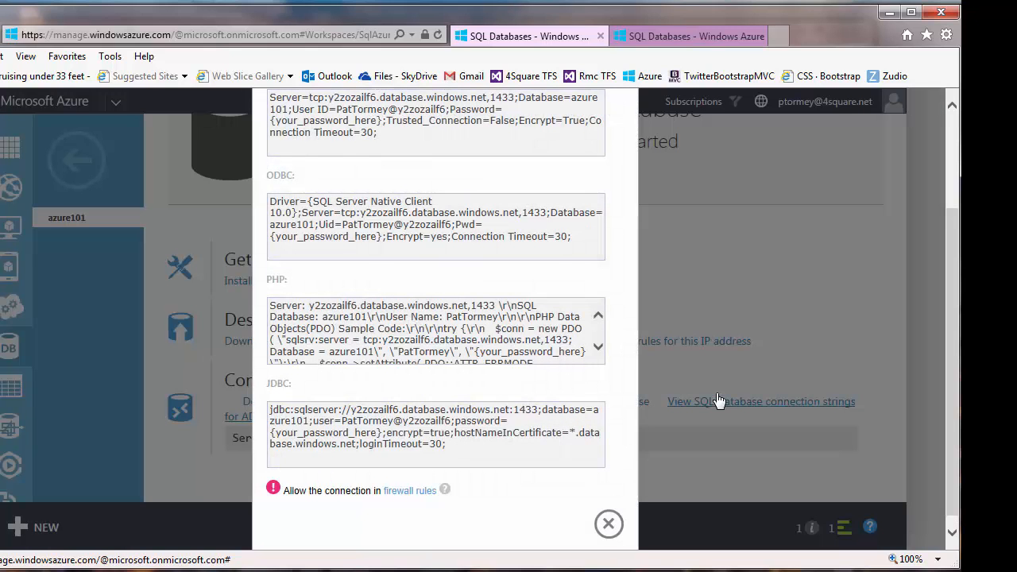
- Copy the full ADO.NET connection string for azure101
scroll(648, 441, "up", 2)
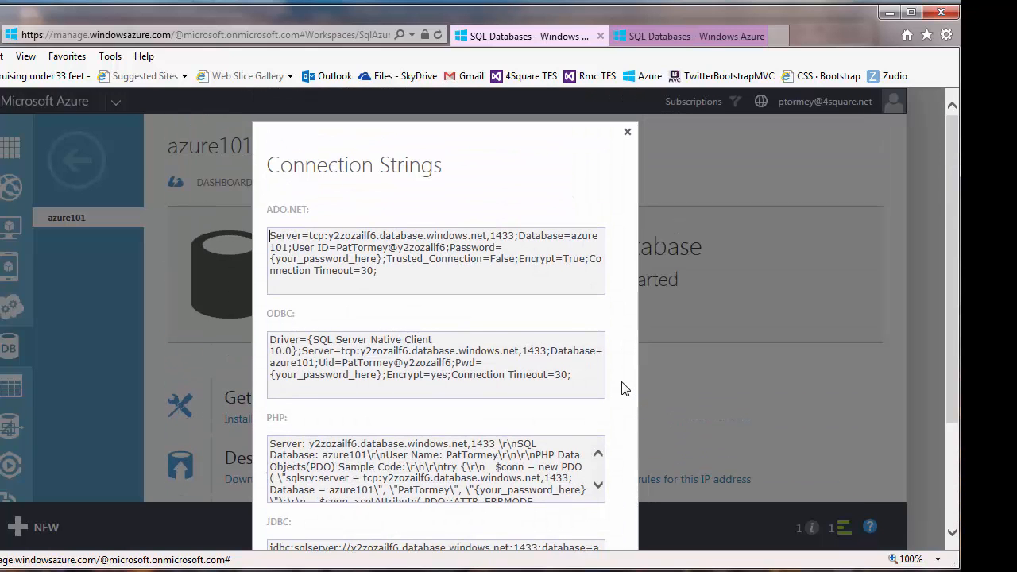
scroll(713, 379, "down", 2)
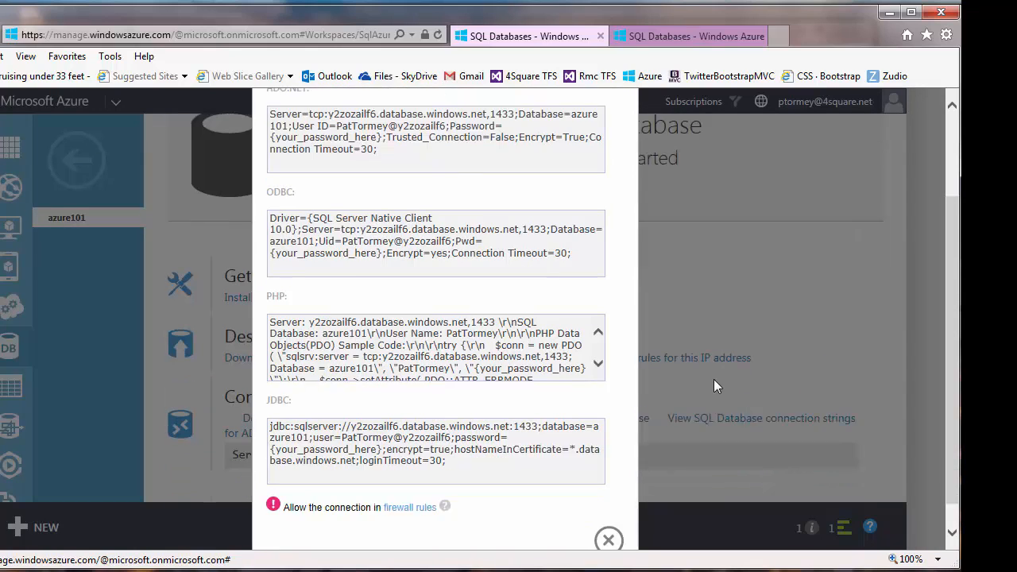
scroll(713, 379, "up", 4)
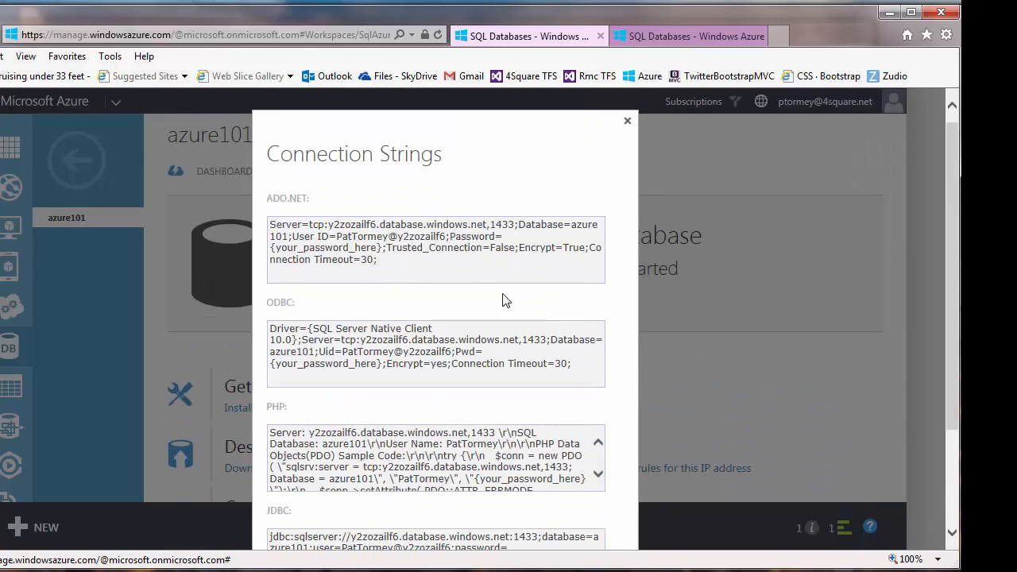
left_click_drag(381, 263, 270, 225)
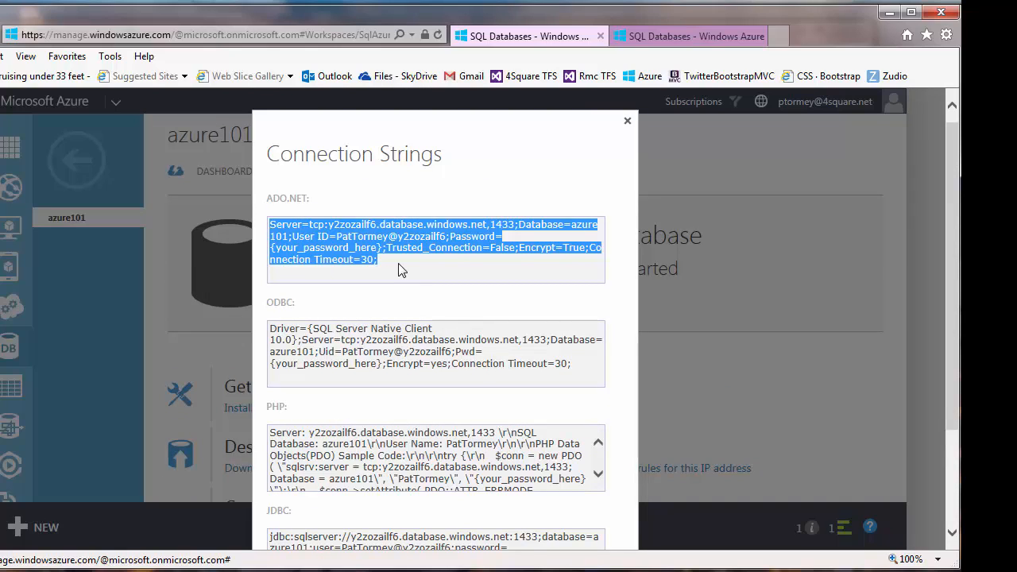
key("super")
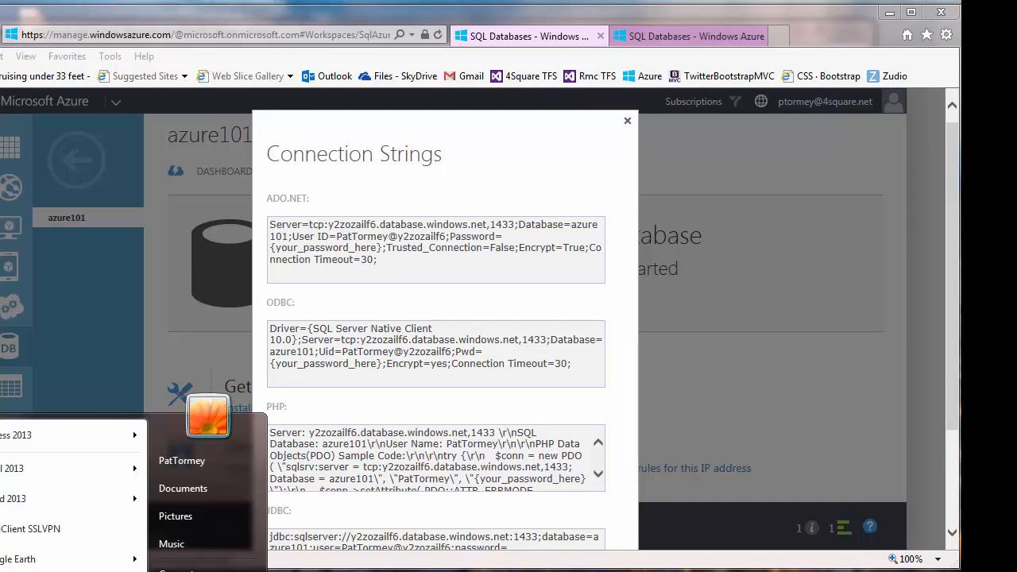
- Keep the ADO.NET string in a fresh Notepad++ note and close the Connection Strings dialog
type("notepad")
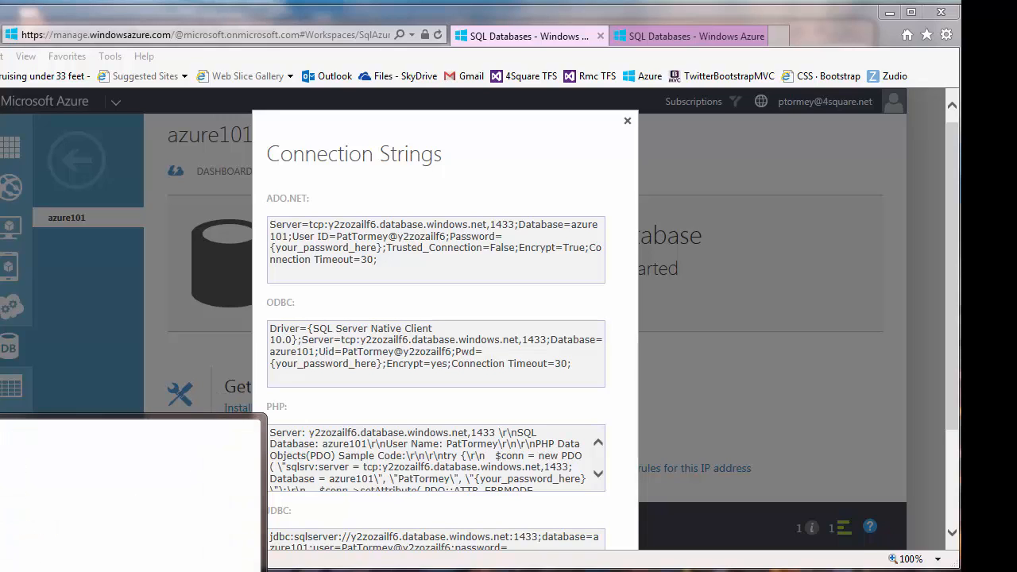
key("Return")
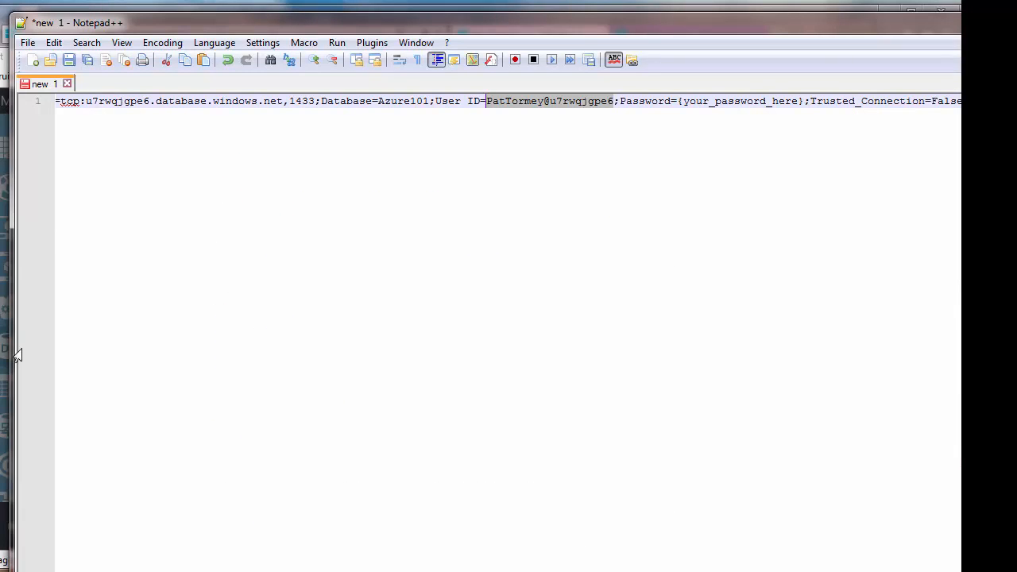
left_click(66, 84)
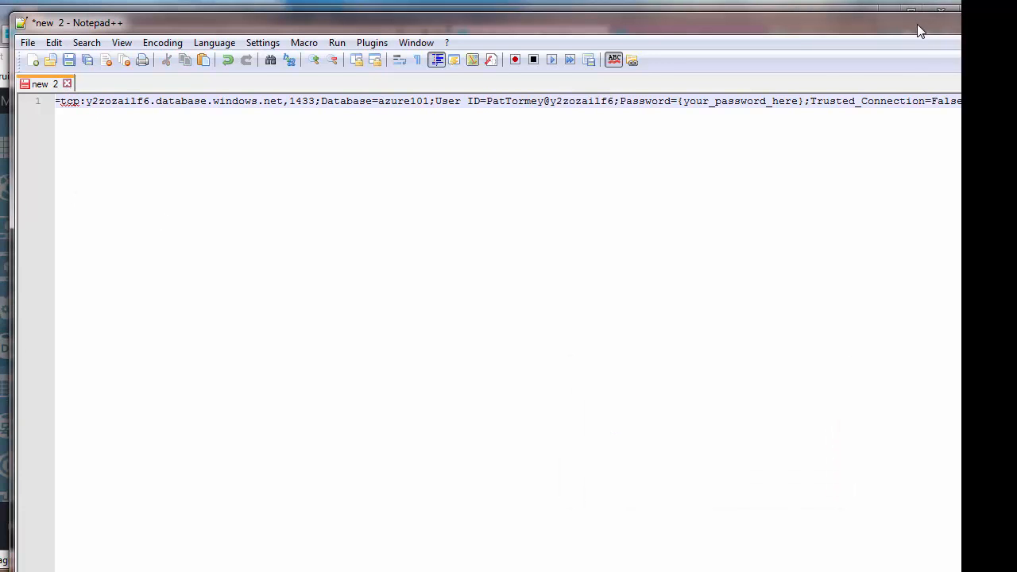
left_click(912, 12)
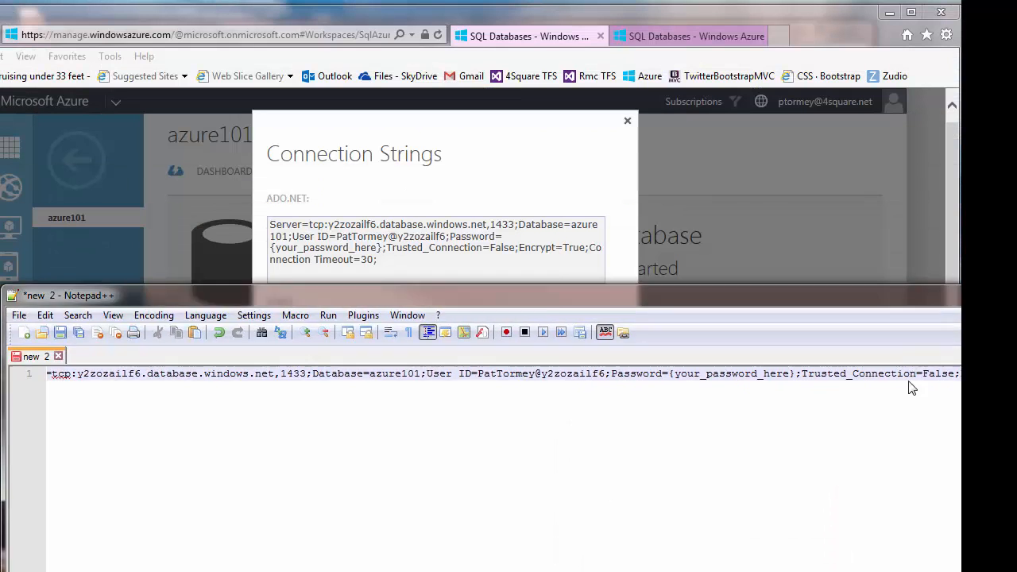
left_click(628, 121)
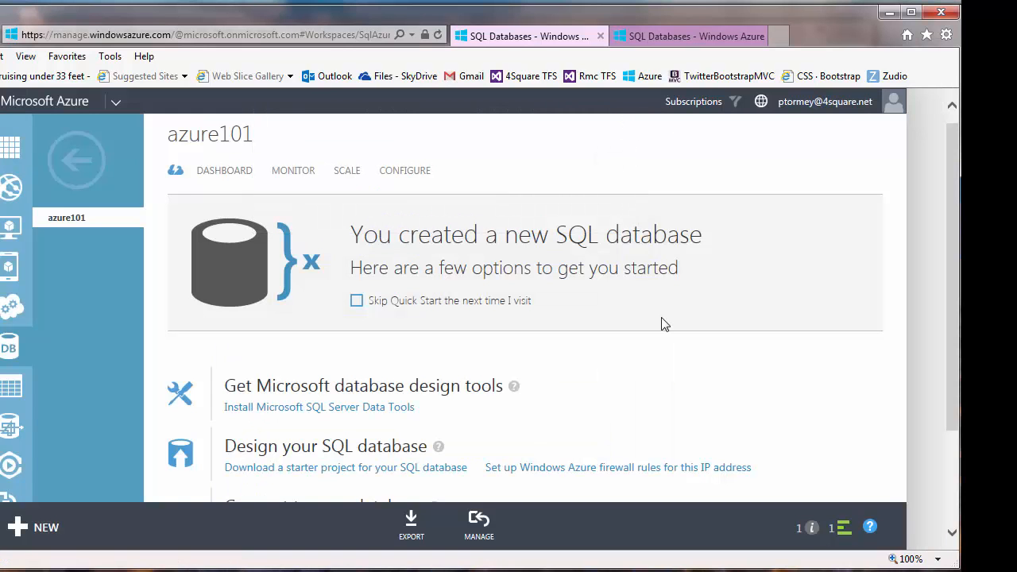
- Select the server name y2zozailf6 from y2zozailf6.database.windows.net,1433 on the quick start page
scroll(672, 366, "down", 3)
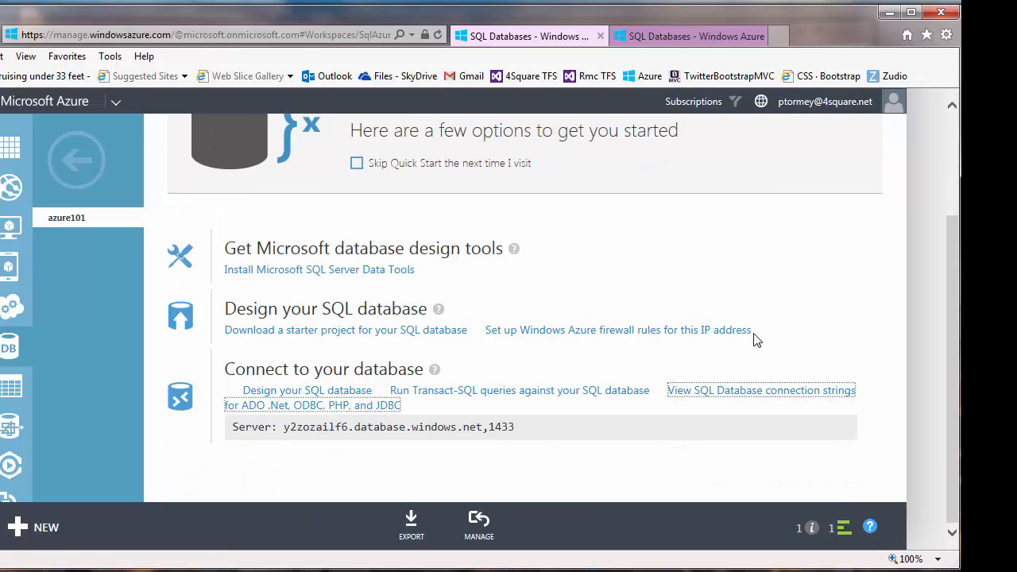
scroll(640, 303, "up", 3)
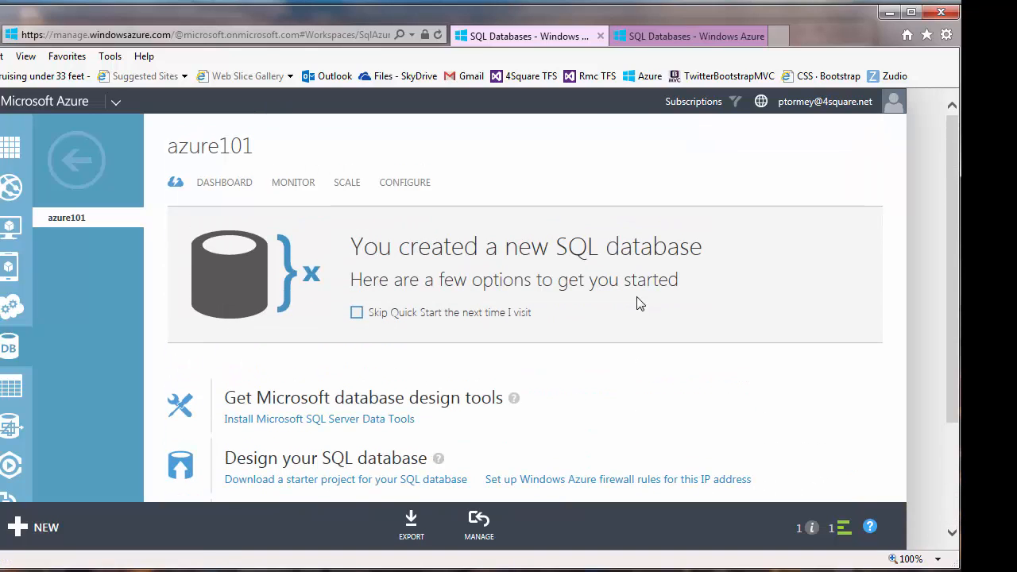
scroll(644, 308, "down", 3)
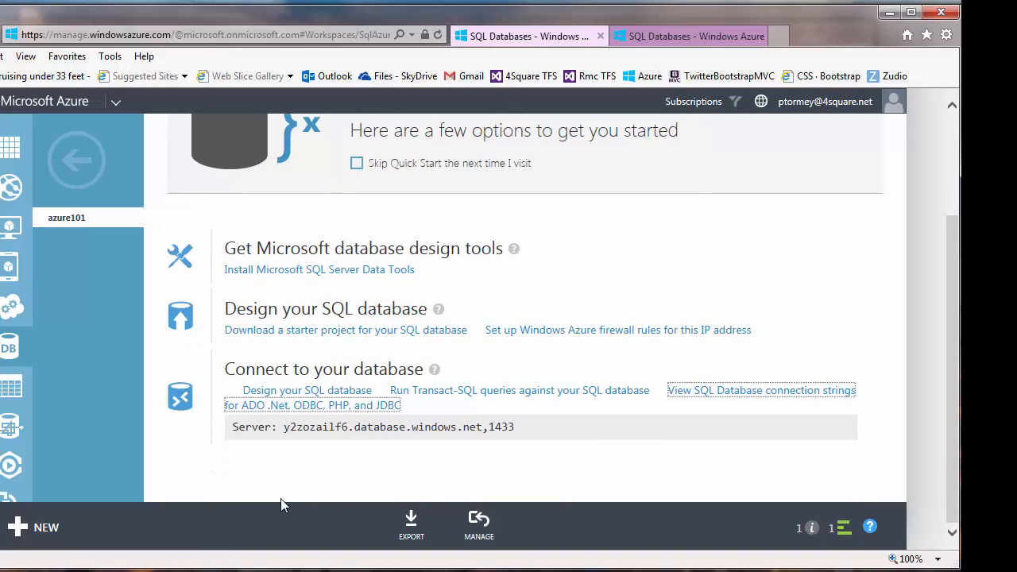
mouse_move(284, 427)
left_mouse_down()
mouse_move(348, 427)
mouse_move(283, 427)
left_mouse_up()
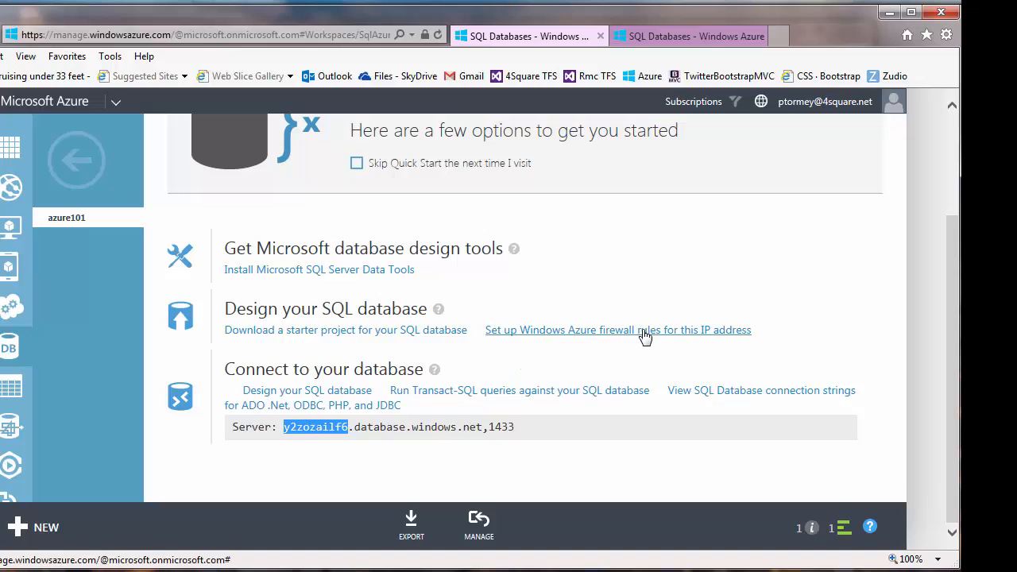
scroll(665, 329, "up", 3)
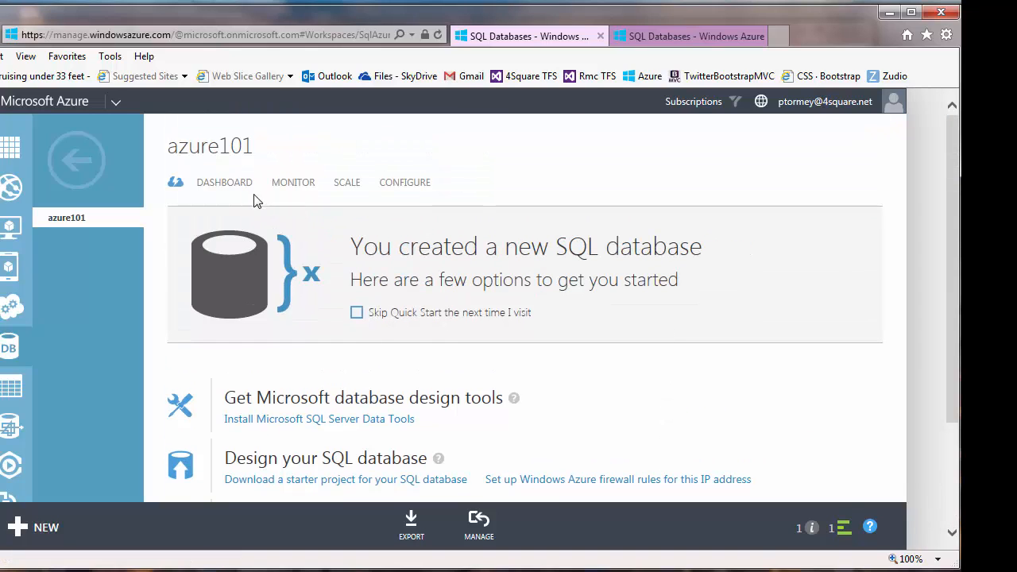
- Check monitoring, keep the Web edition at 1 GB maximum size, and launch MANAGE for azure101
left_click(286, 189)
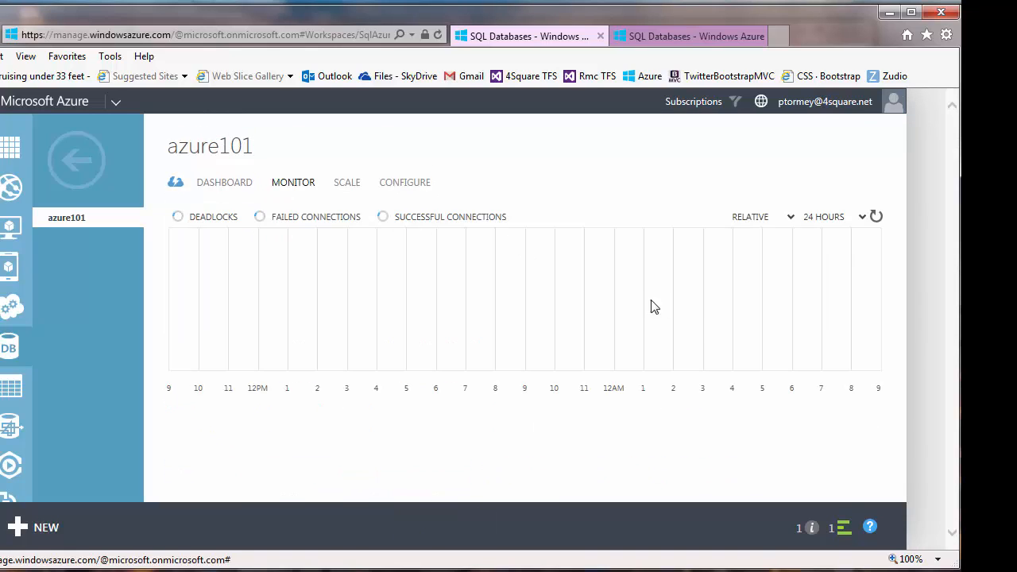
left_click(349, 189)
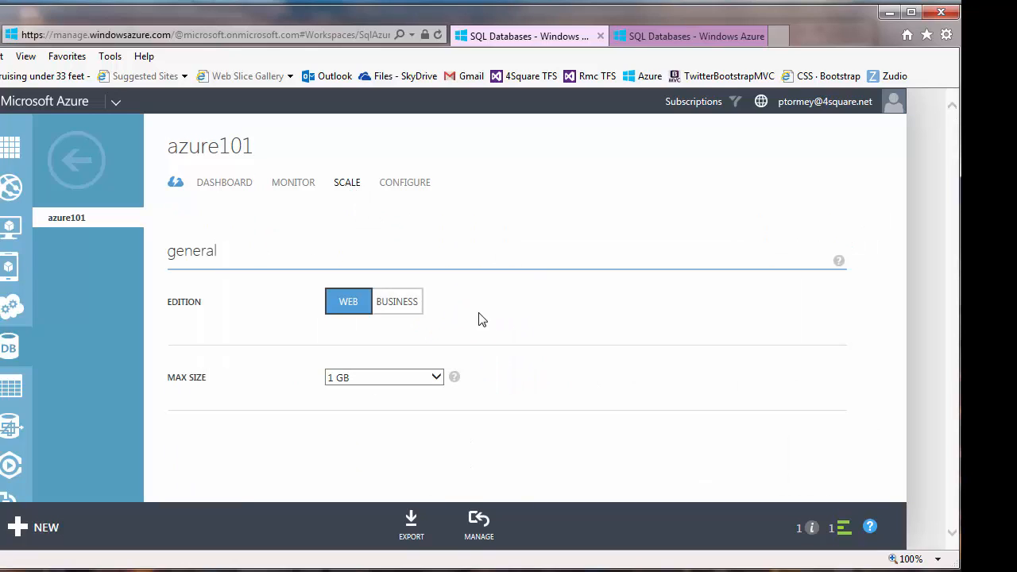
left_click(403, 312)
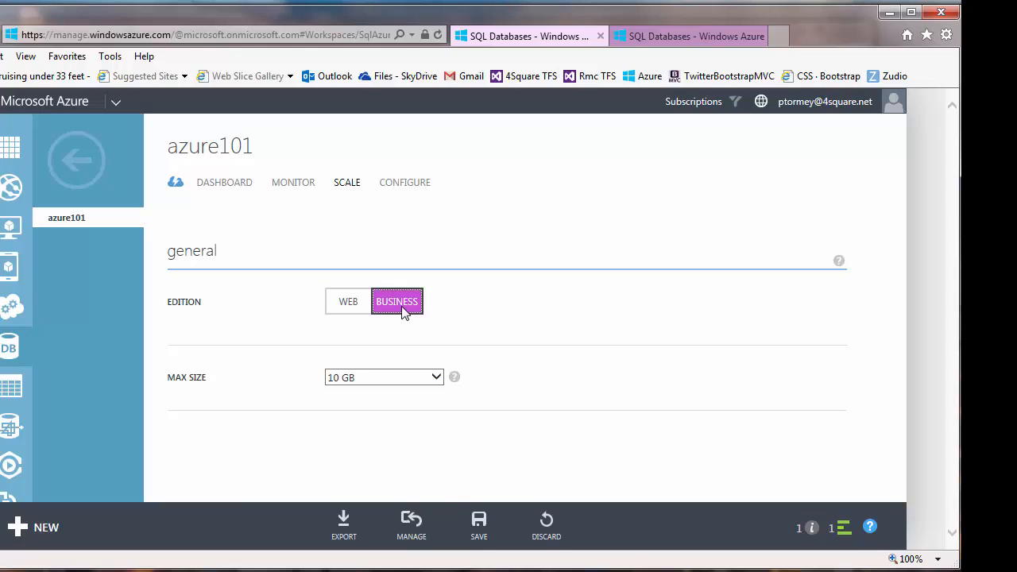
left_click(349, 302)
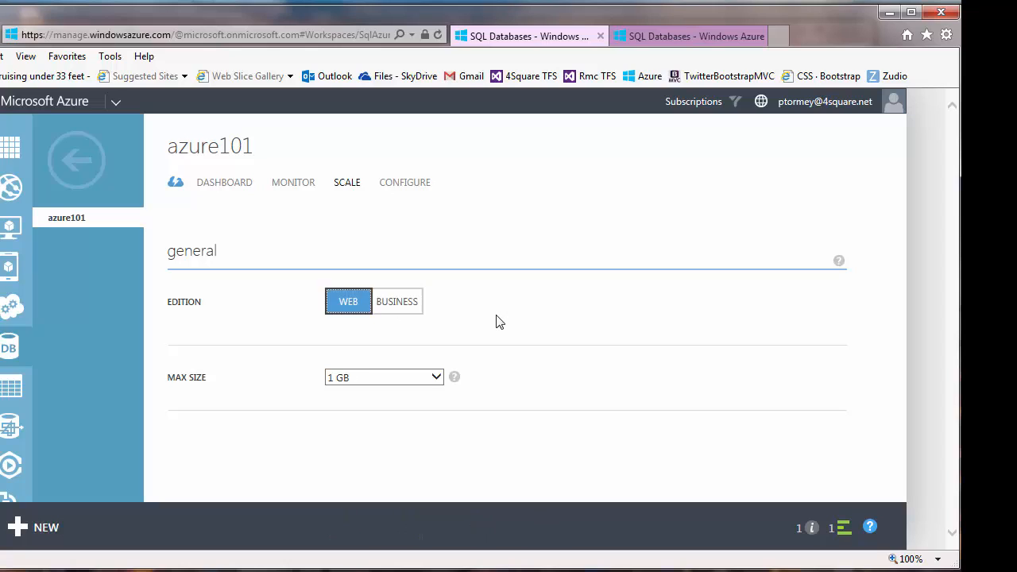
left_click(437, 377)
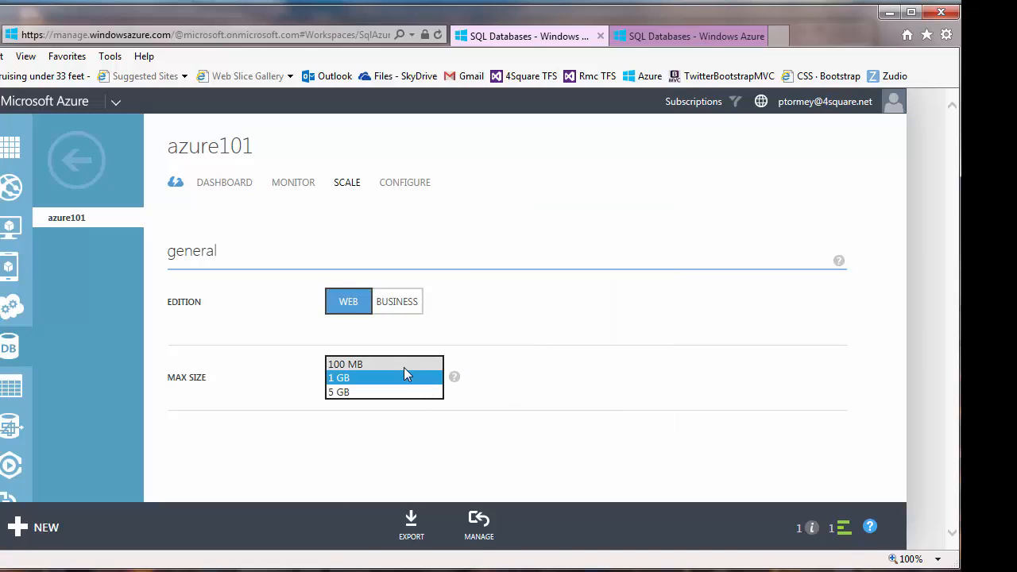
left_click(531, 397)
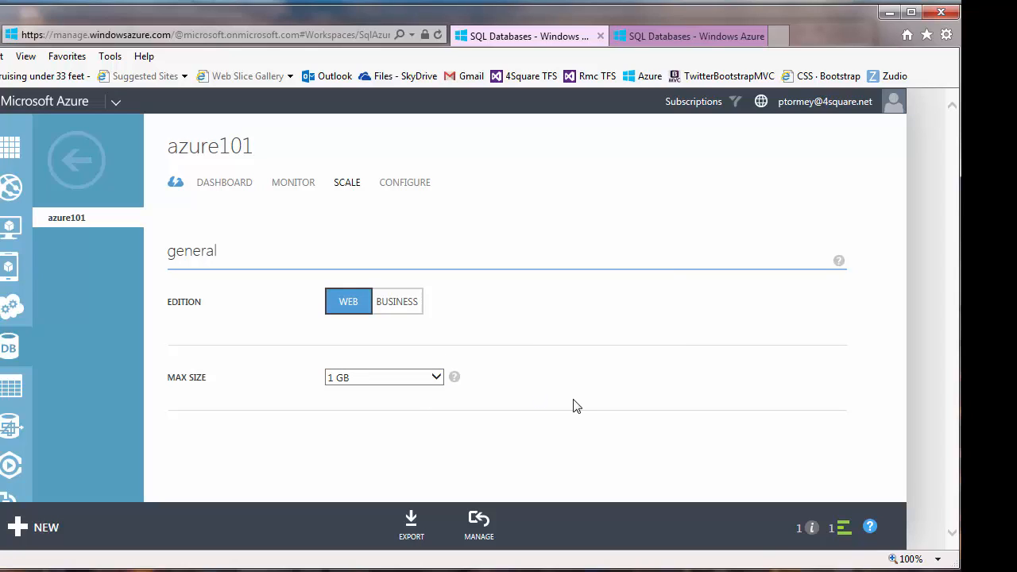
left_click(482, 538)
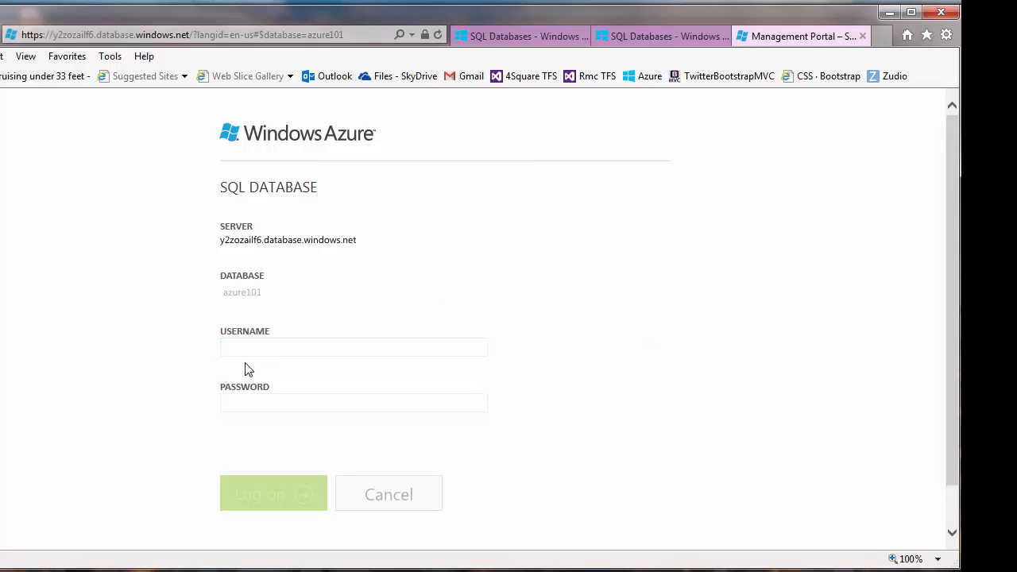
- Log on to azure101 with the pasted server login and password, then switch to Management Studio
left_click(236, 347)
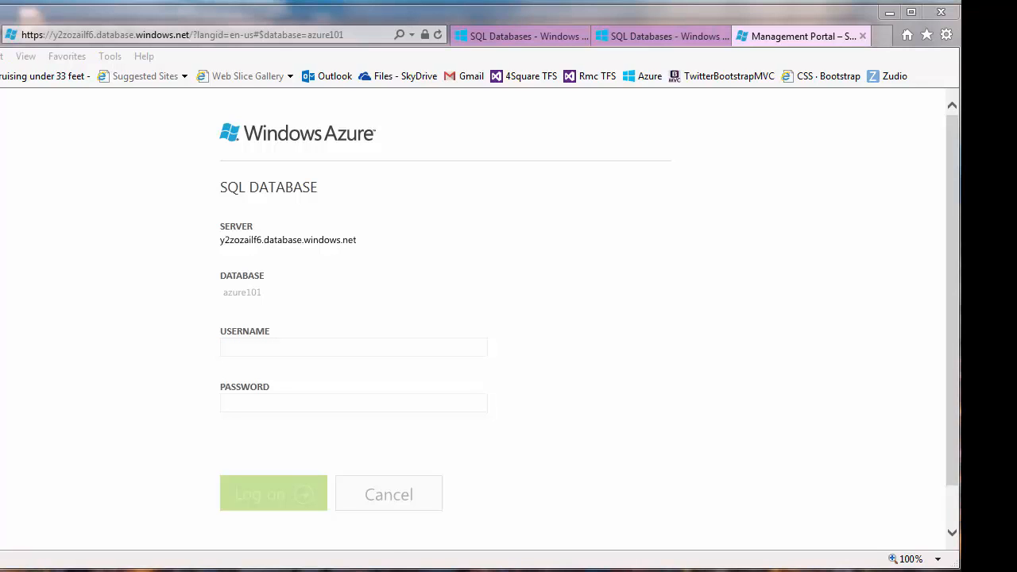
left_click(268, 348)
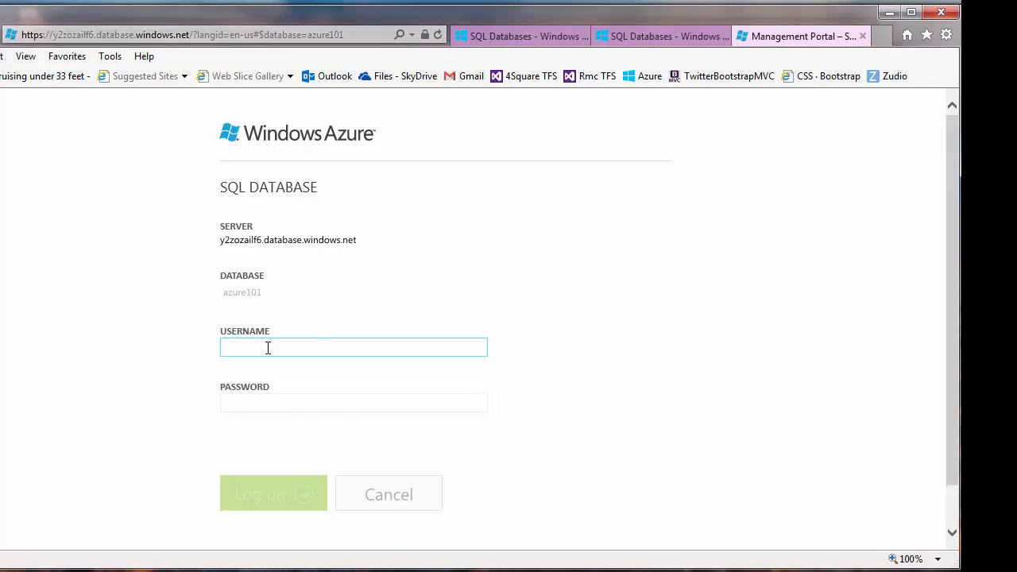
key("ctrl+v")
left_click(249, 405)
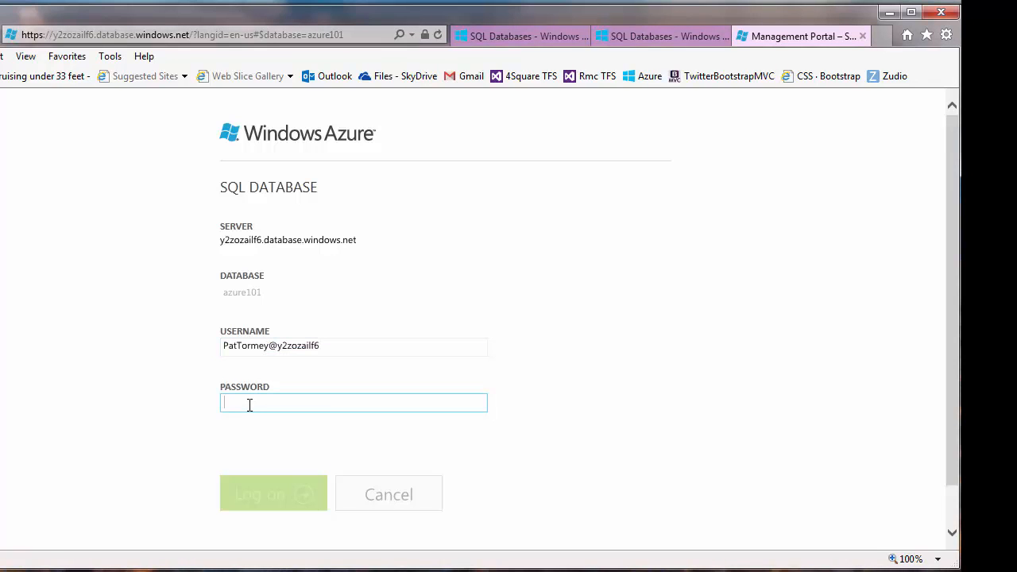
type("••••••")
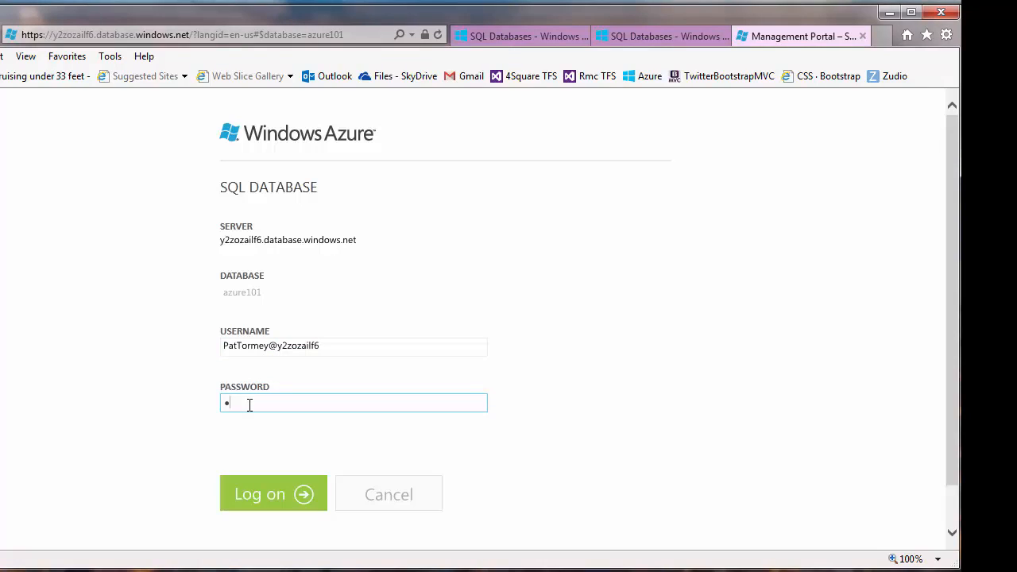
type("••")
left_click(272, 494)
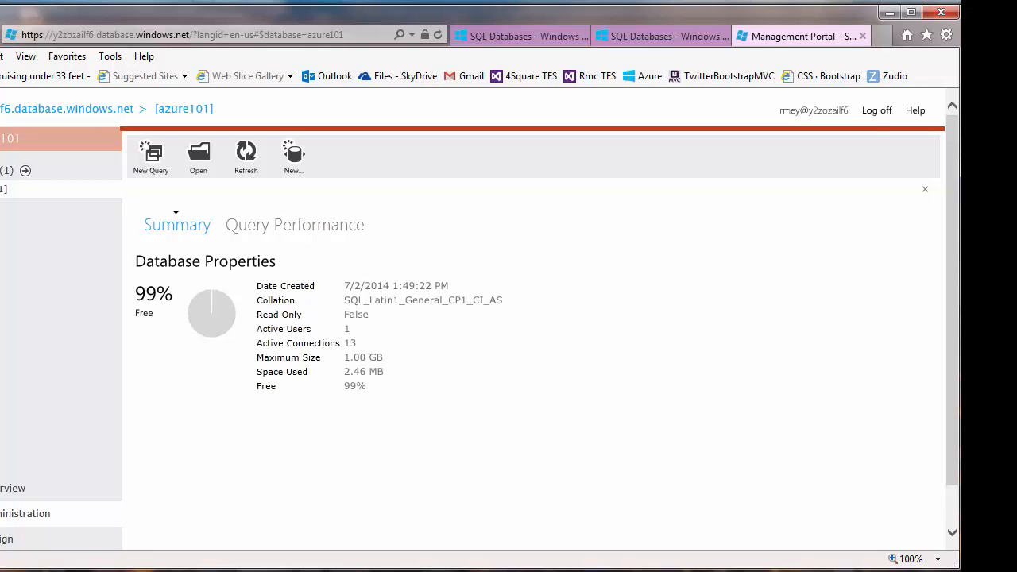
key("alt+Tab")
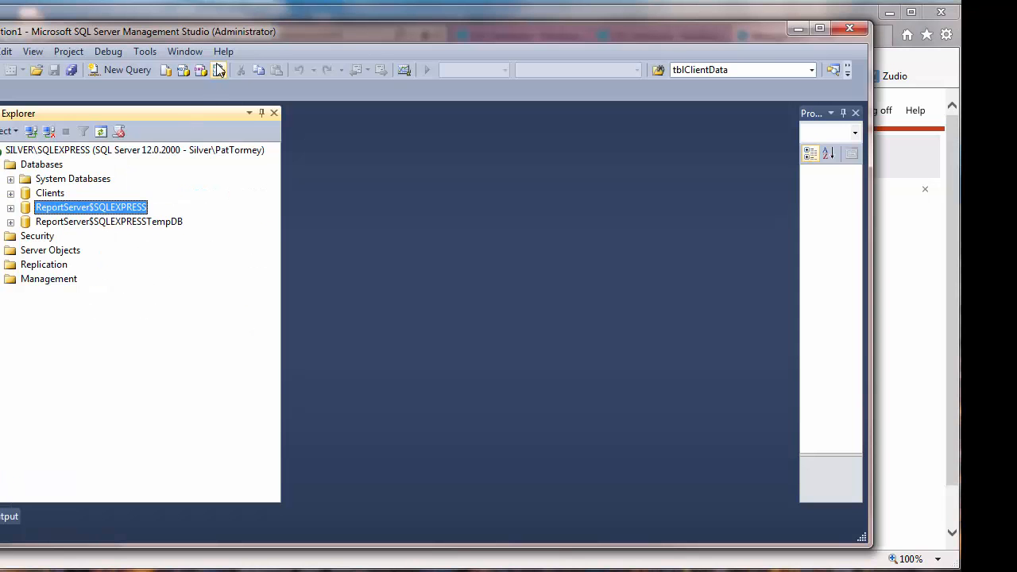
- Confirm SSMS is SQL Server 2014 in Help > About, then start a Database Engine connection
left_click(224, 52)
left_click(74, 199)
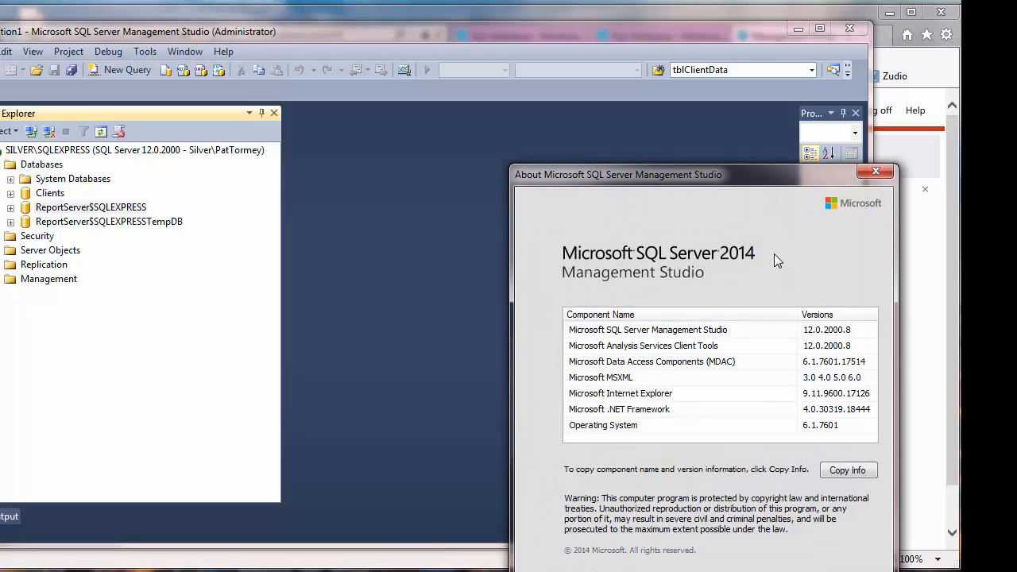
key("Escape")
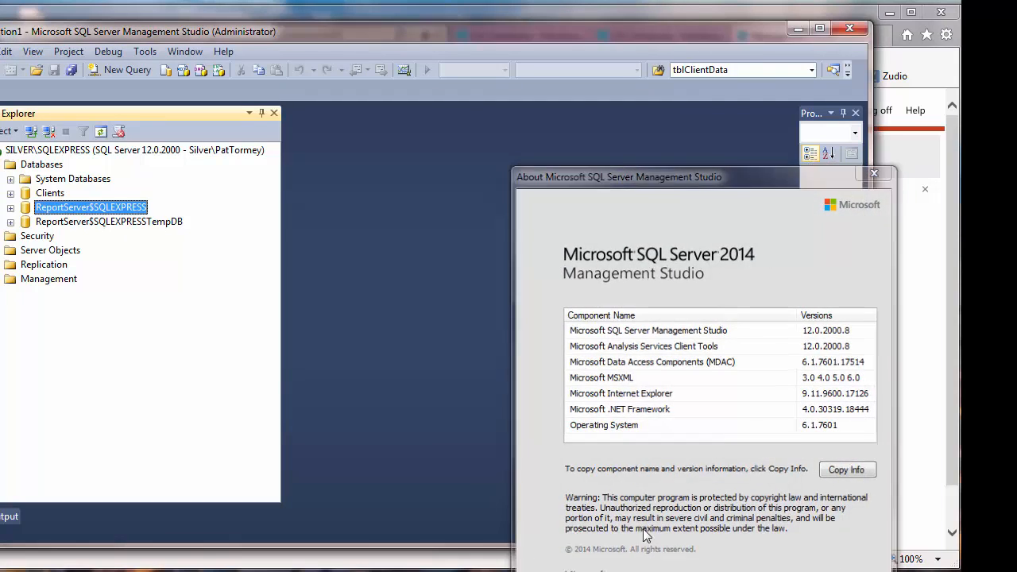
left_click(8, 131)
left_click(9, 153)
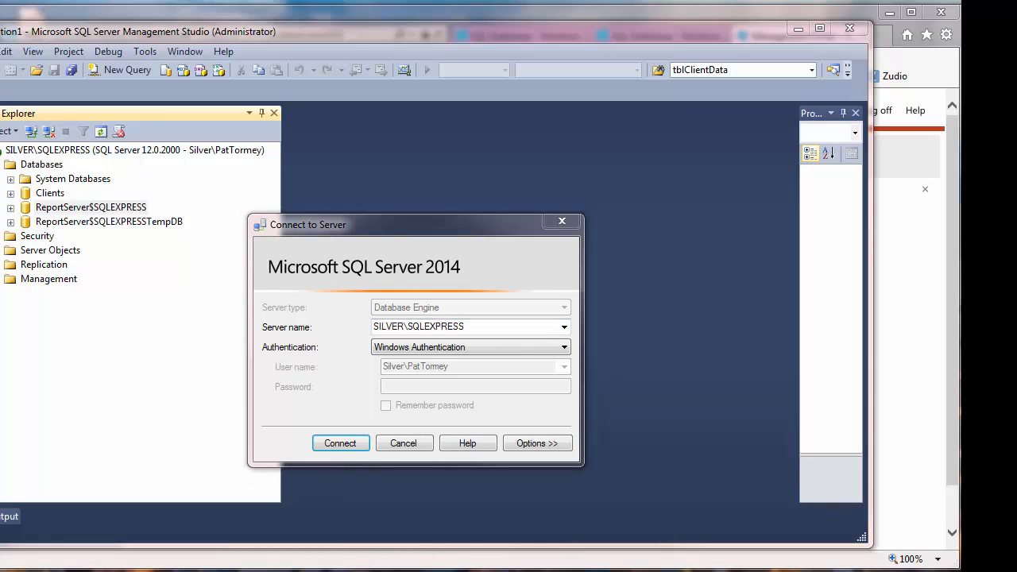
- Replace the server name with y2zozailf6.database.windows.net and choose SQL Server Authentication
left_click(493, 327)
left_click_drag(493, 327, 359, 338)
type("y2zozailf6.database.windows.net")
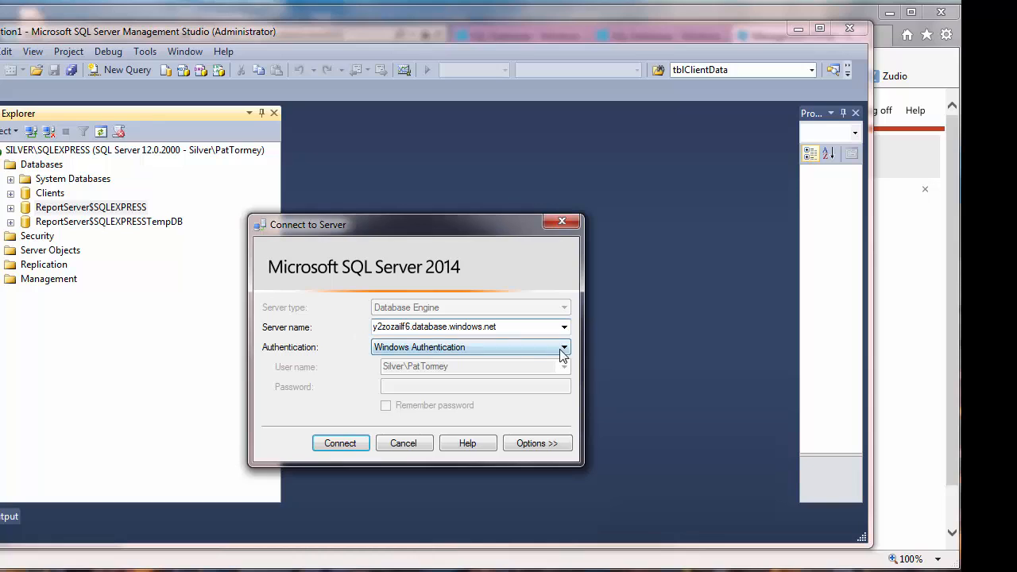
left_click(565, 348)
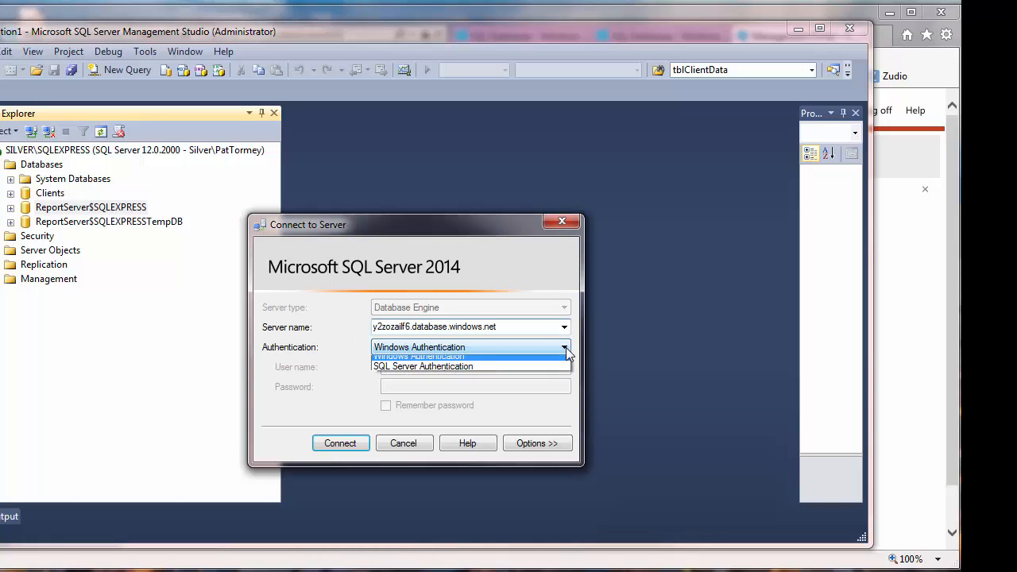
left_click(438, 366)
- Enter the login name and password, tick Remember password, and connect
left_click(434, 368)
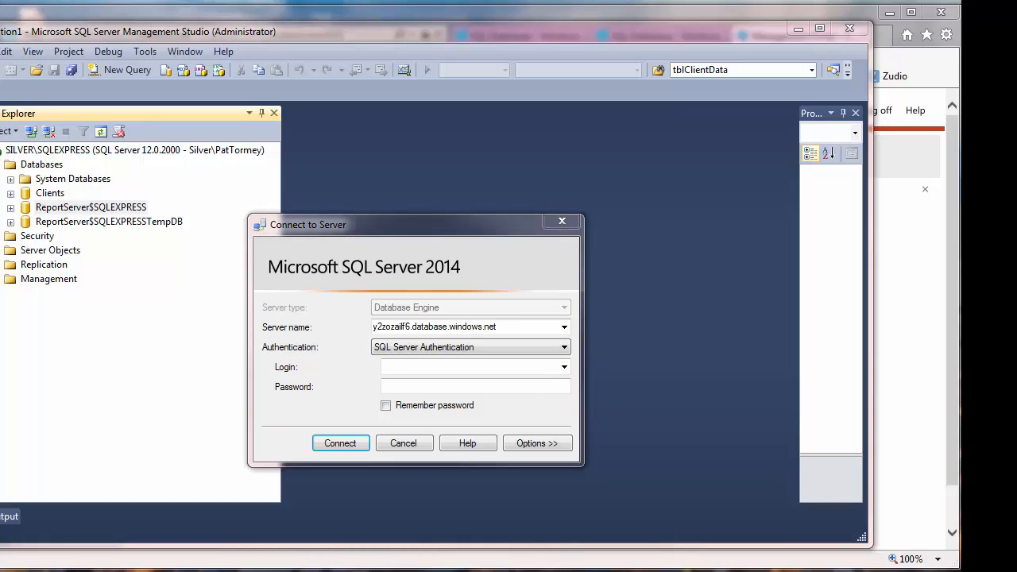
left_click(419, 370)
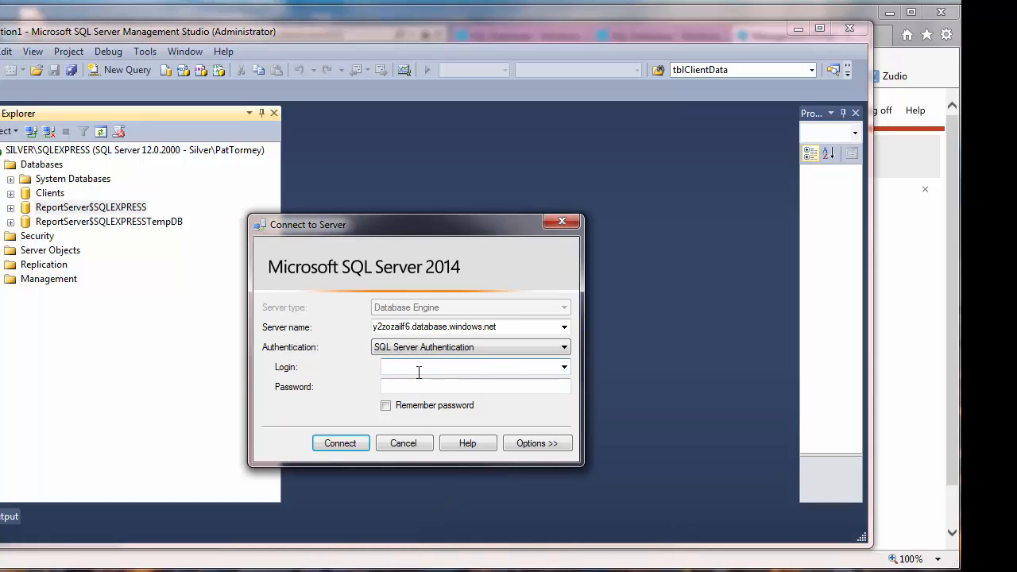
key("ctrl+v")
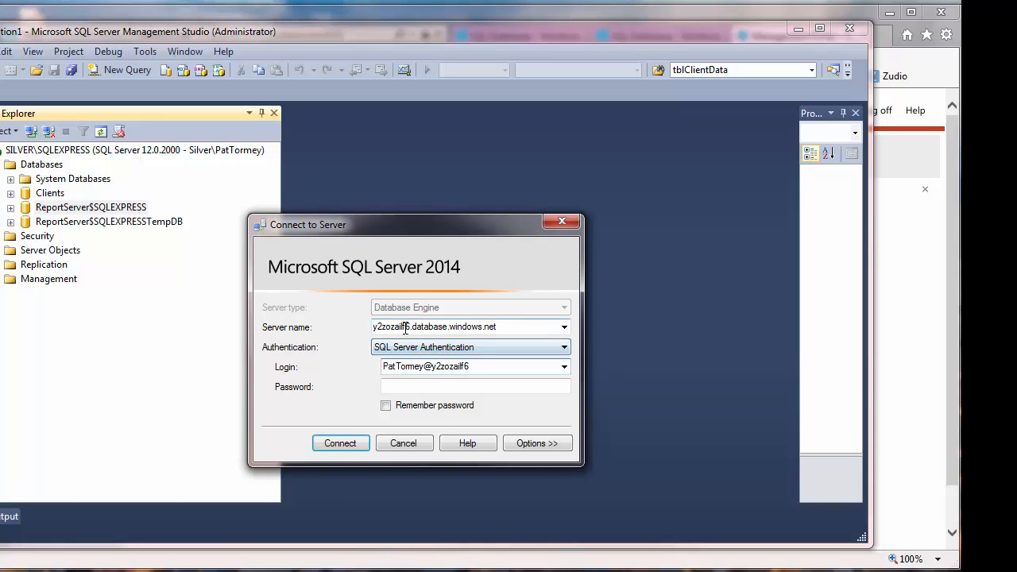
left_click(429, 387)
type("********")
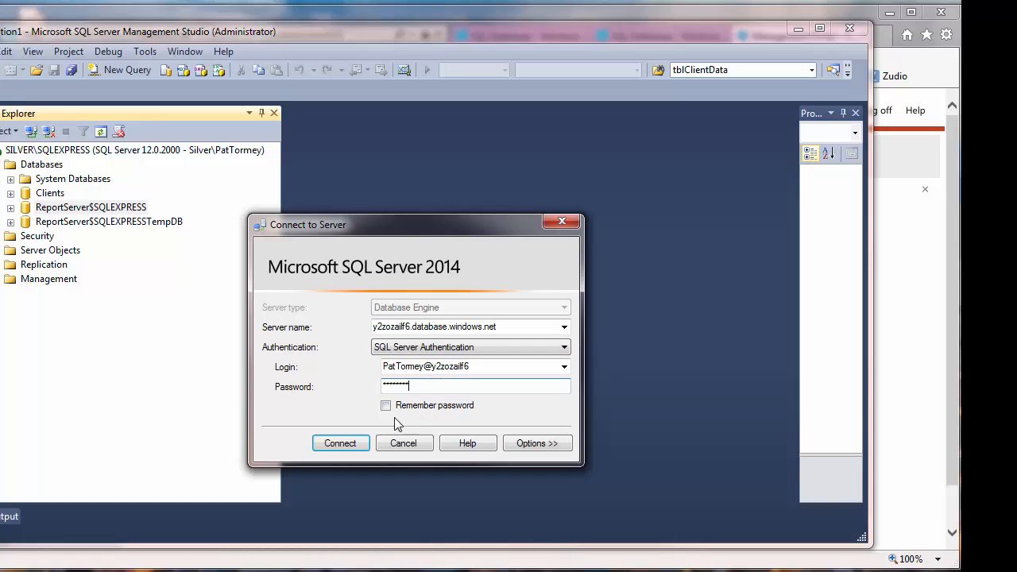
left_click(387, 406)
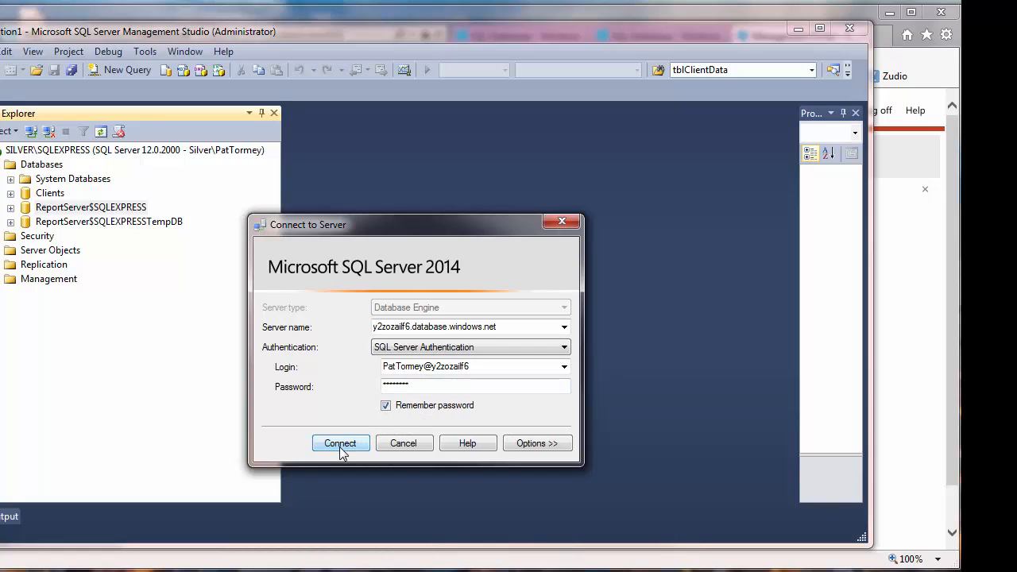
left_click(341, 446)
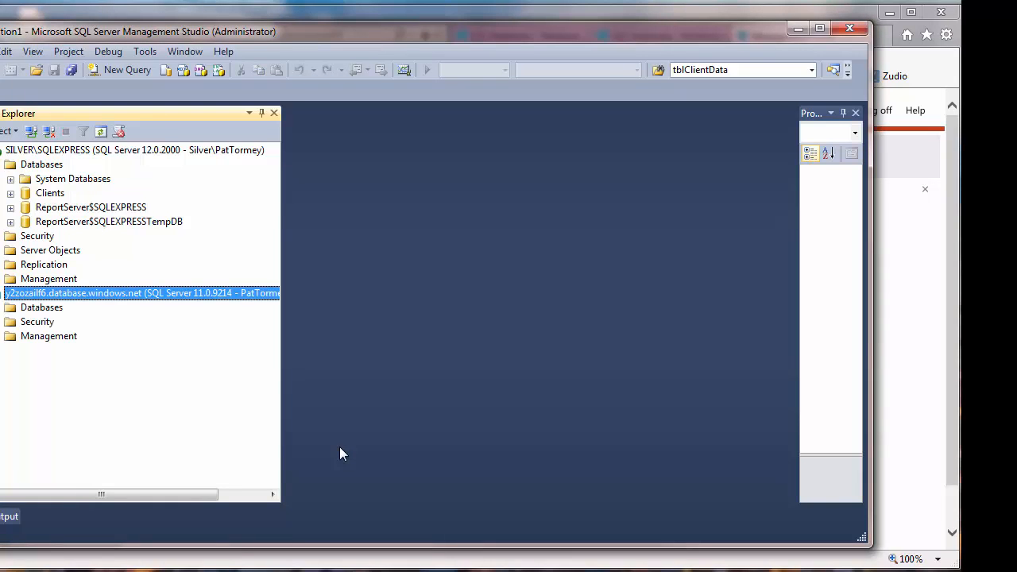
- Expand the Azure server's databases down to azure101's Tables folder
left_click(3, 310)
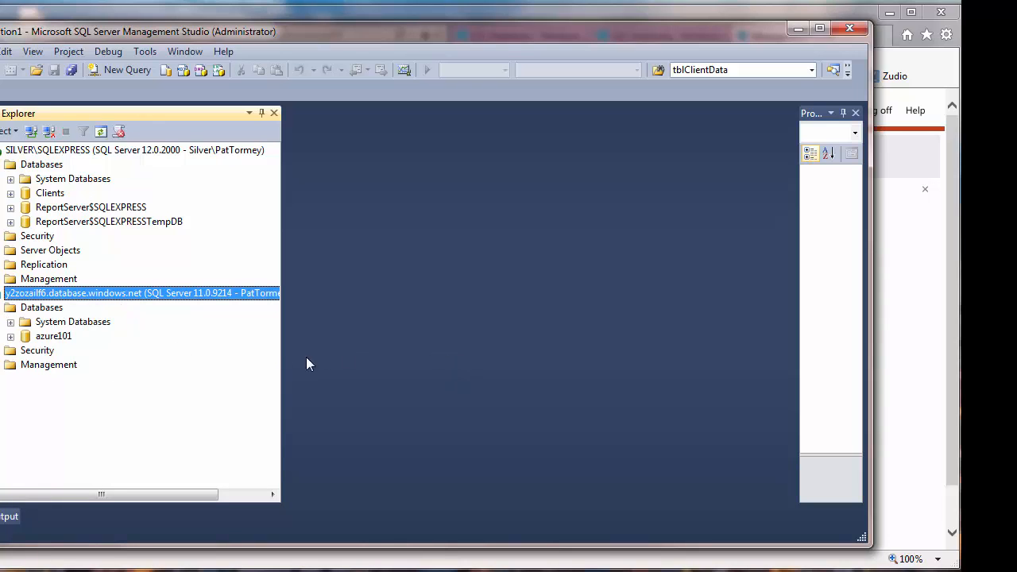
left_click(11, 336)
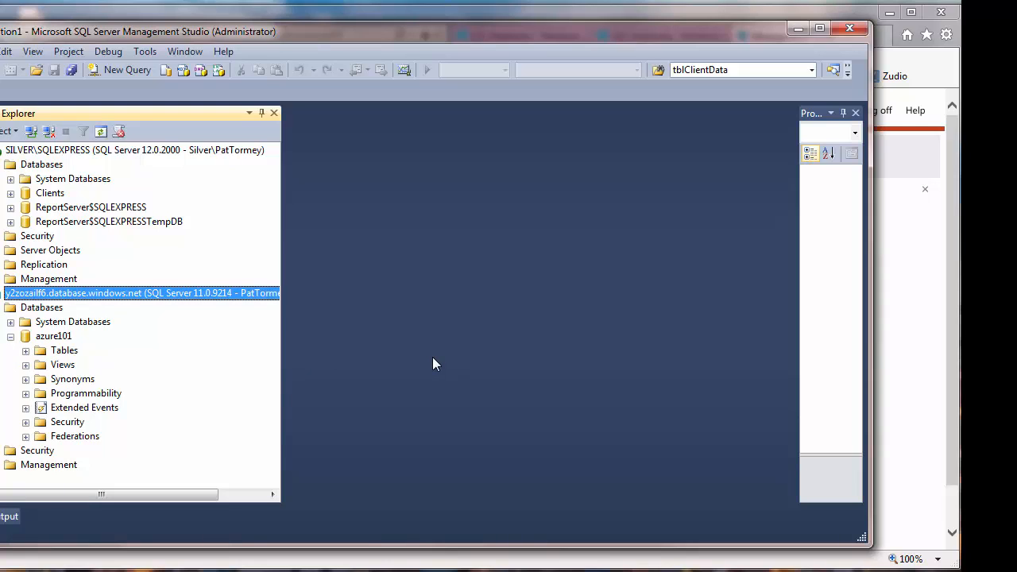
left_click(64, 351)
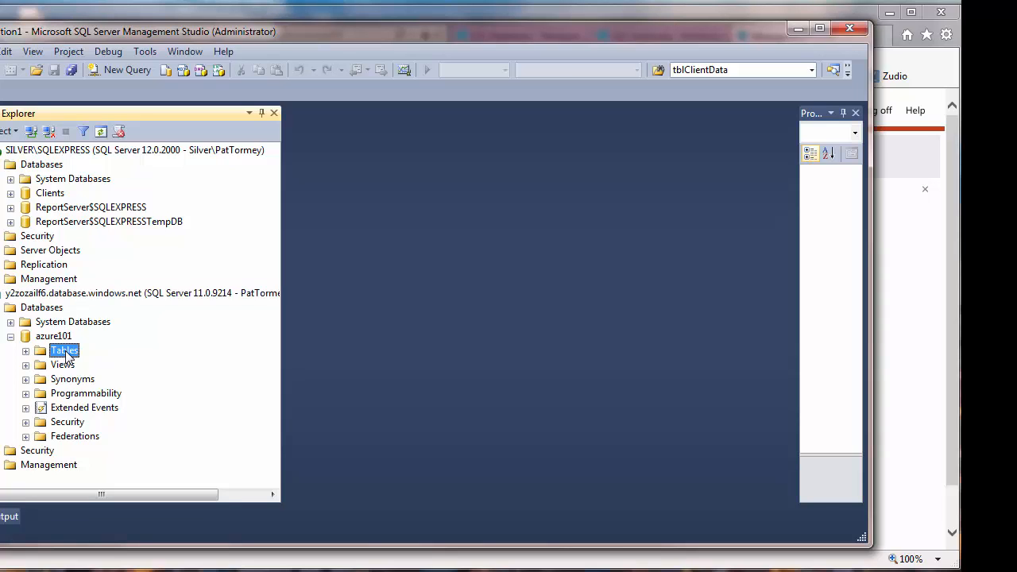
right_click(66, 355)
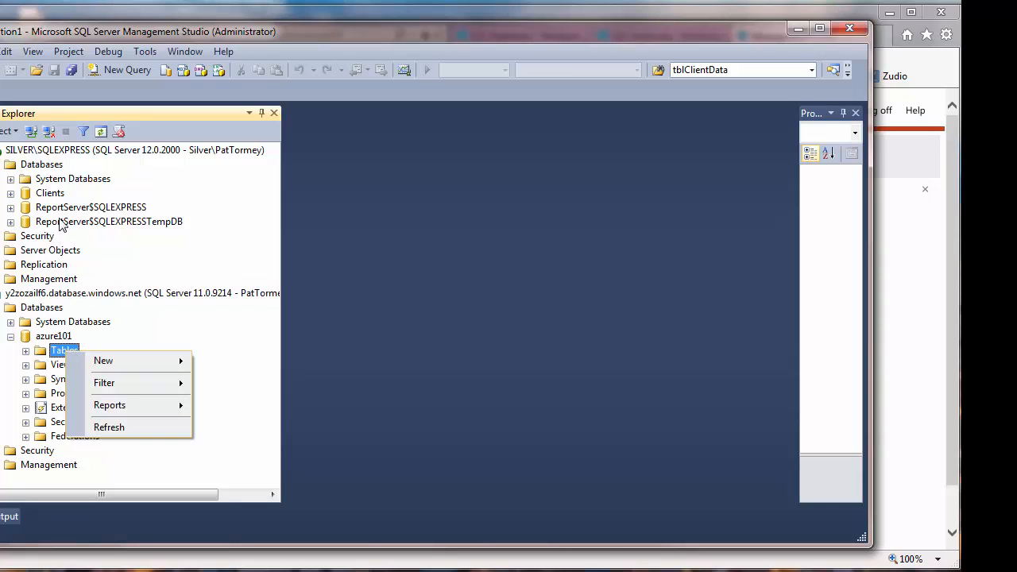
- Try a new table design in the local Clients database, then close it empty
left_click(51, 193)
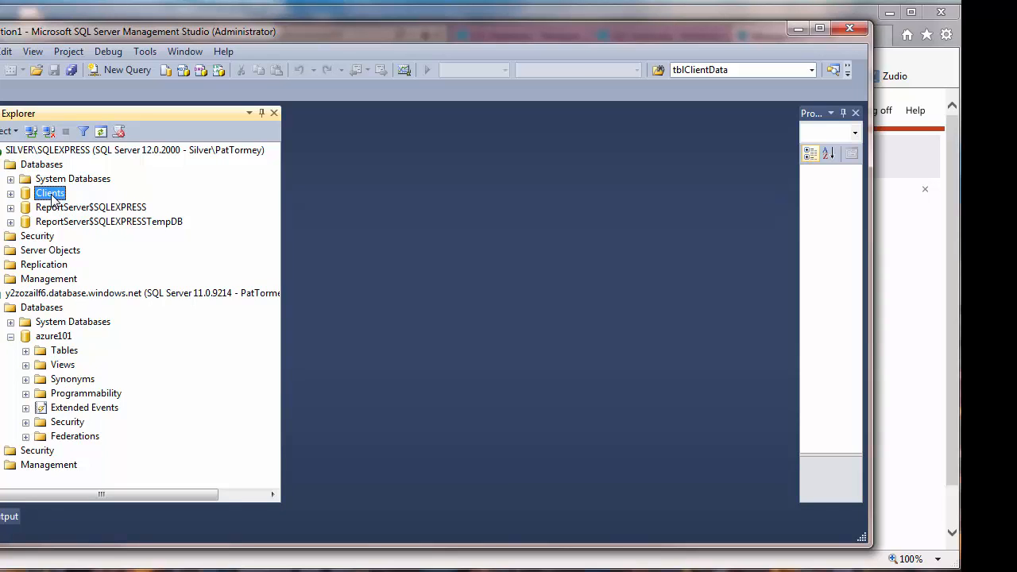
right_click(51, 195)
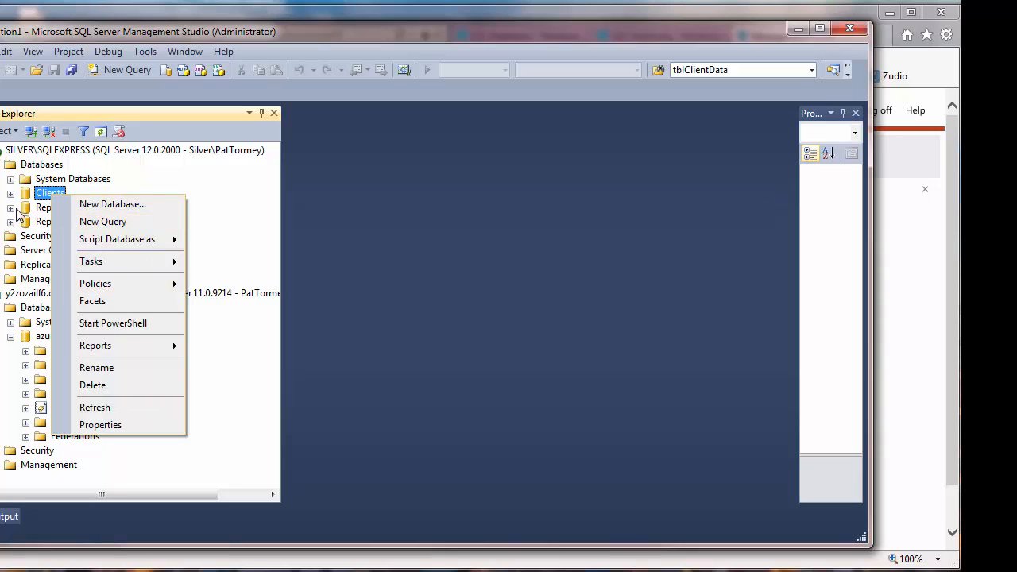
left_click(11, 194)
left_click(72, 223)
right_click(72, 223)
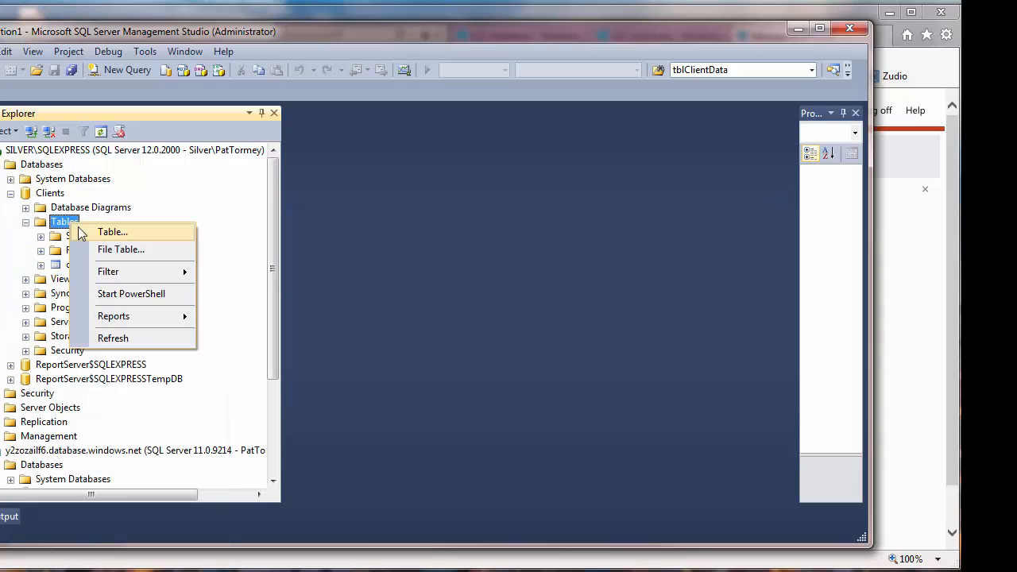
left_click(112, 232)
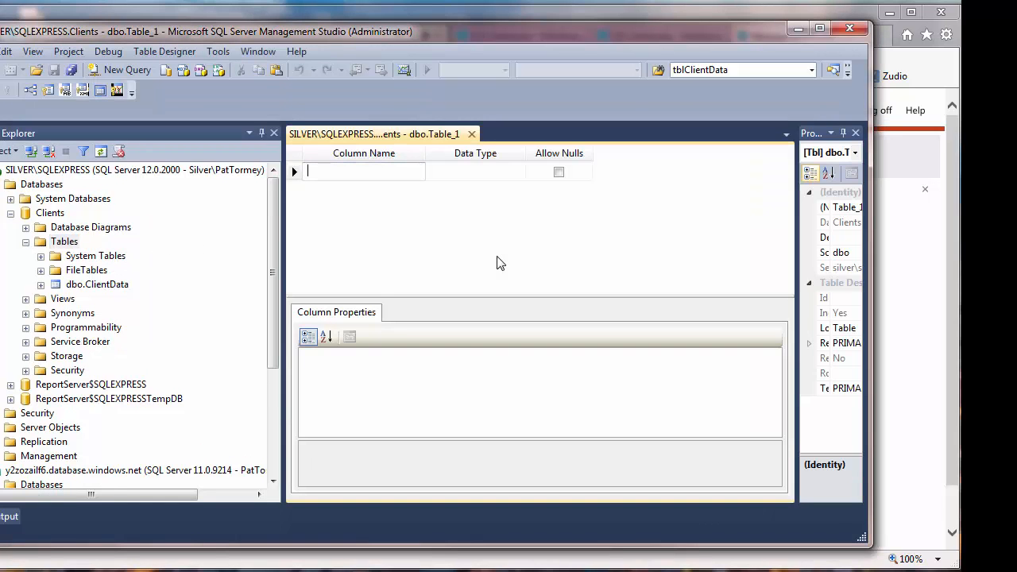
left_click(472, 133)
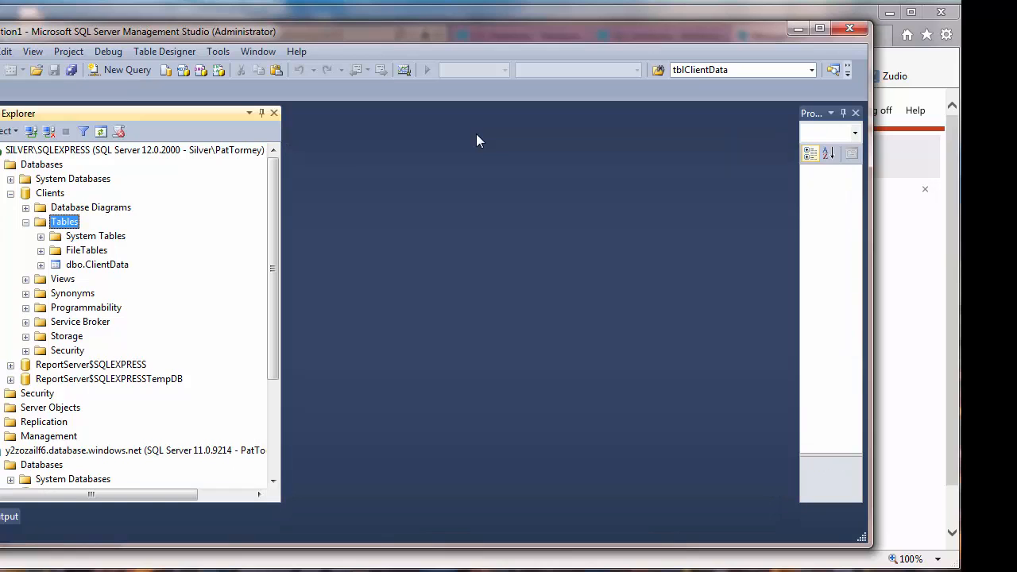
- Create a new table script for azure101 from Tables > New > Table
left_click(53, 452)
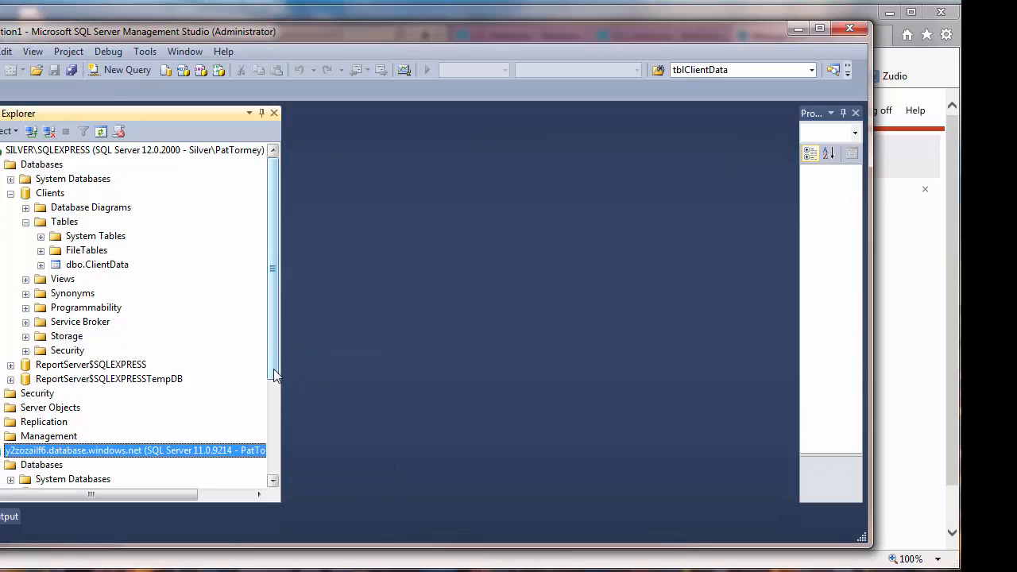
left_click_drag(273, 373, 273, 469)
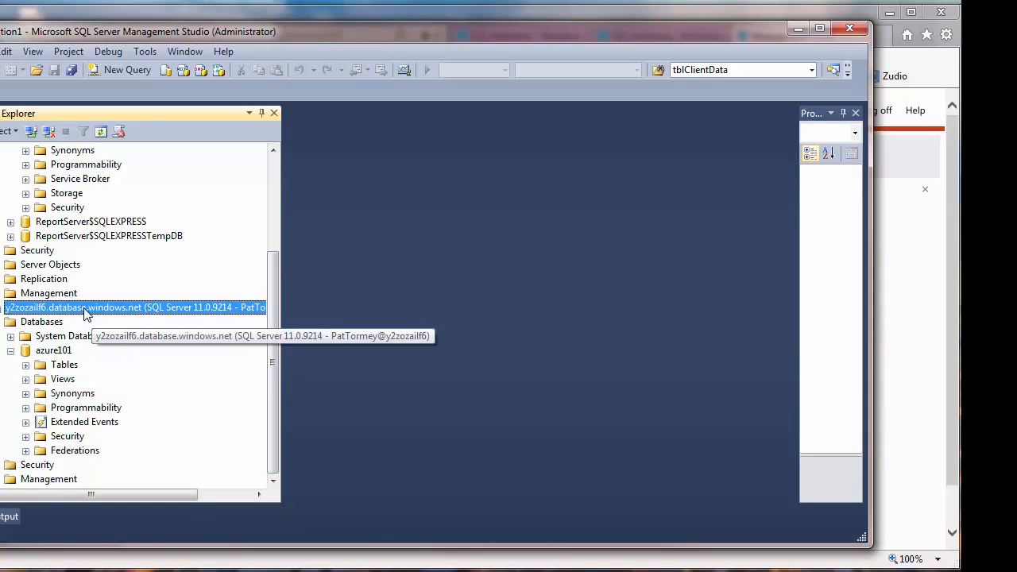
left_click(64, 364)
right_click(68, 366)
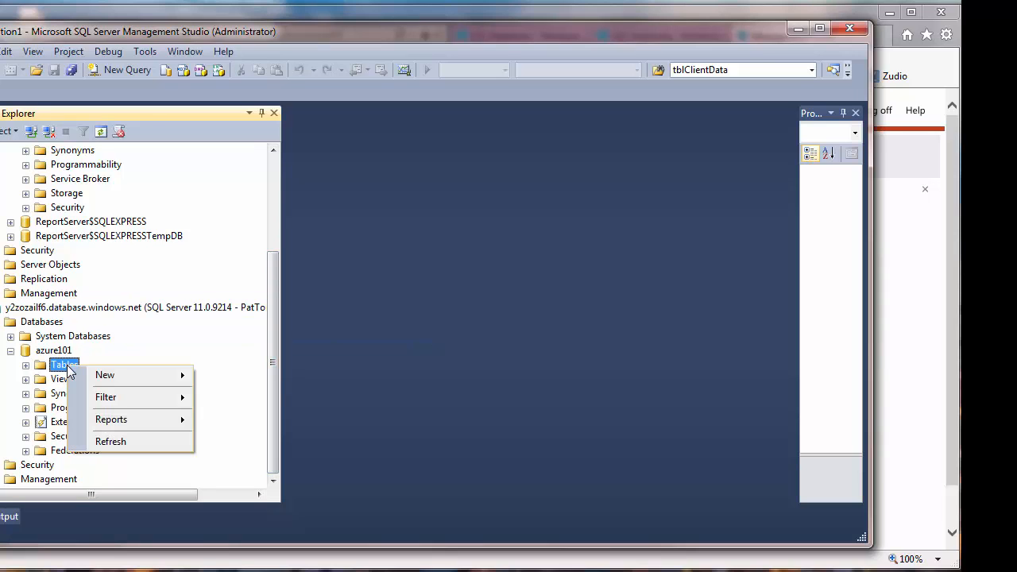
mouse_move(108, 378)
left_click(227, 378)
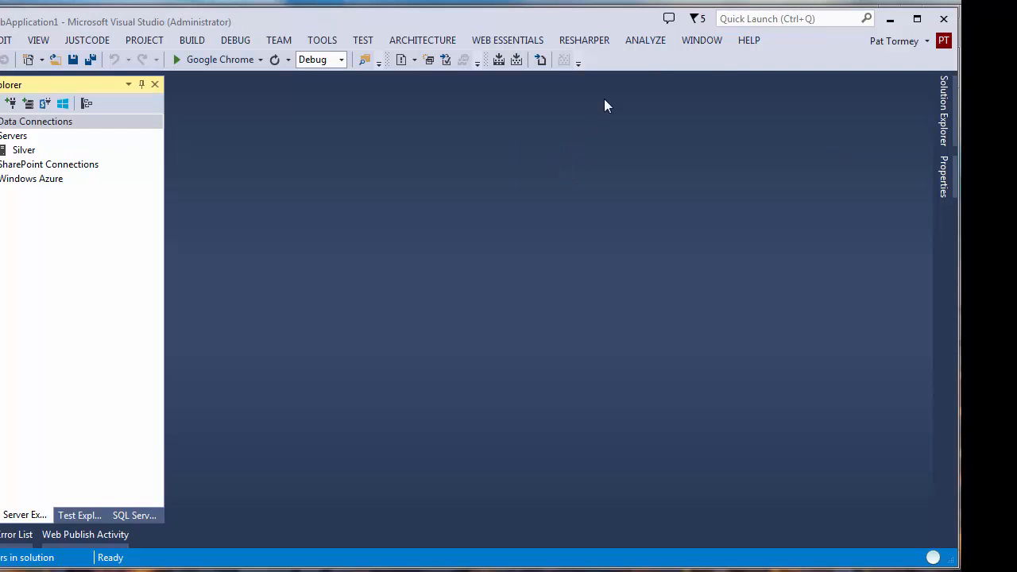
- Check the Visual Studio version information
left_click(751, 41)
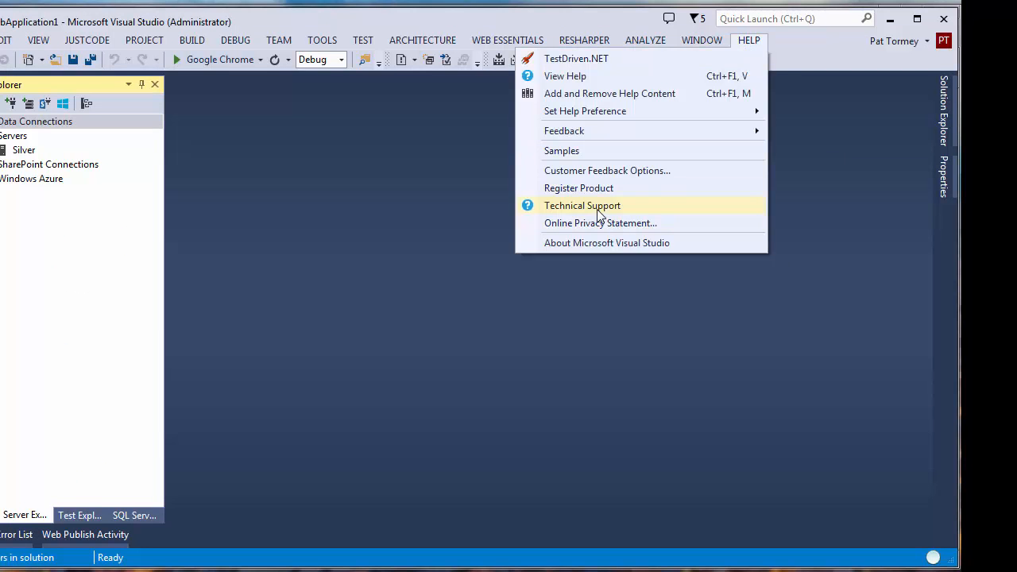
left_click(604, 243)
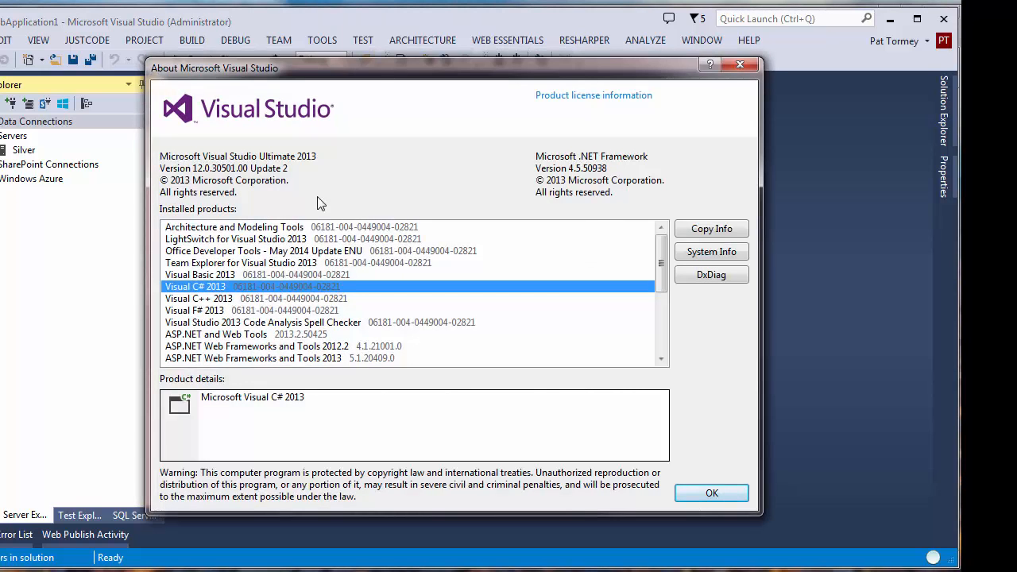
left_click(740, 64)
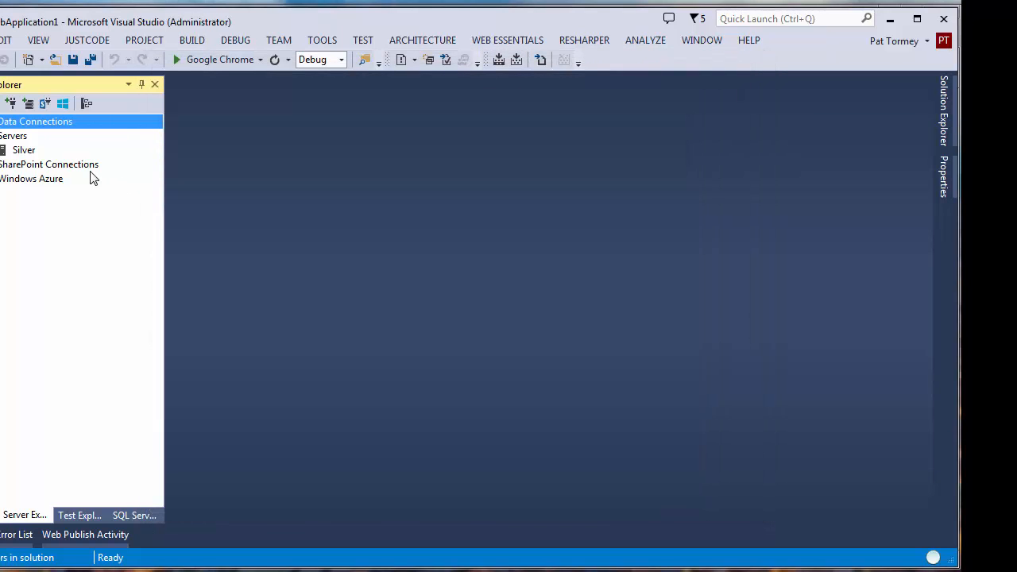
- Add a database connection to the Azure server using SQL Server Authentication login and password
left_click(10, 106)
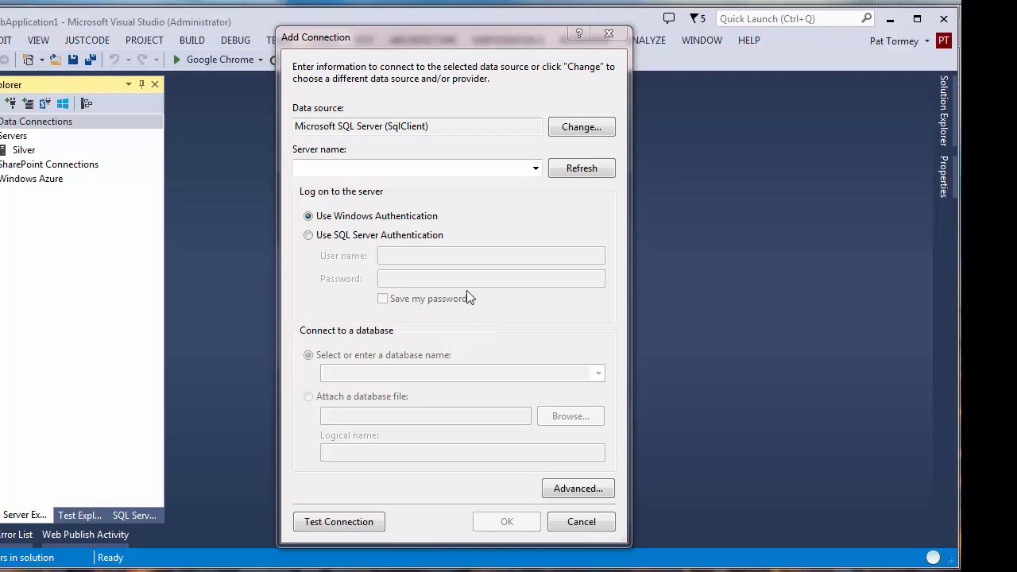
left_click(324, 169)
key("ctrl+v")
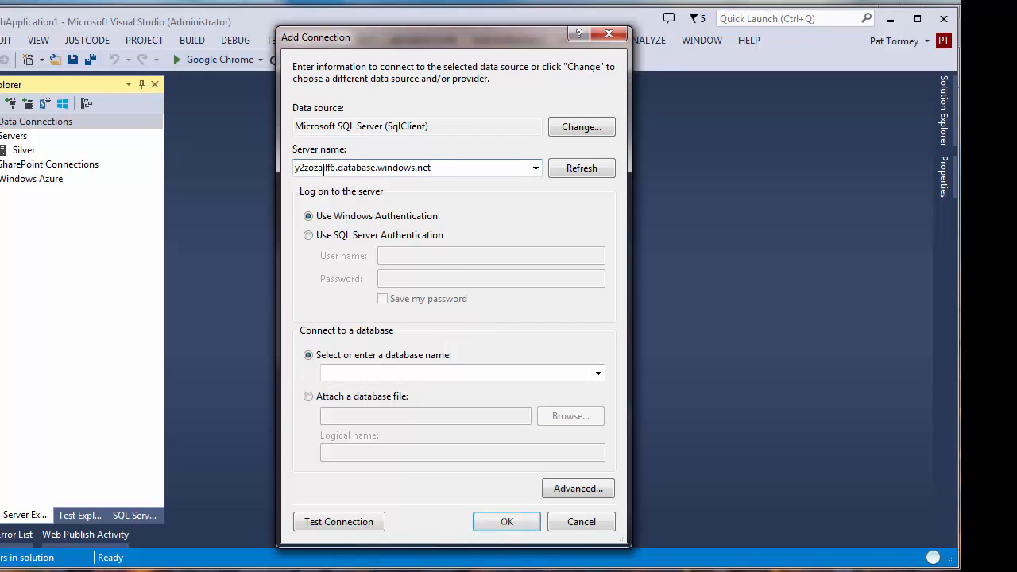
left_click(350, 235)
left_click(417, 258)
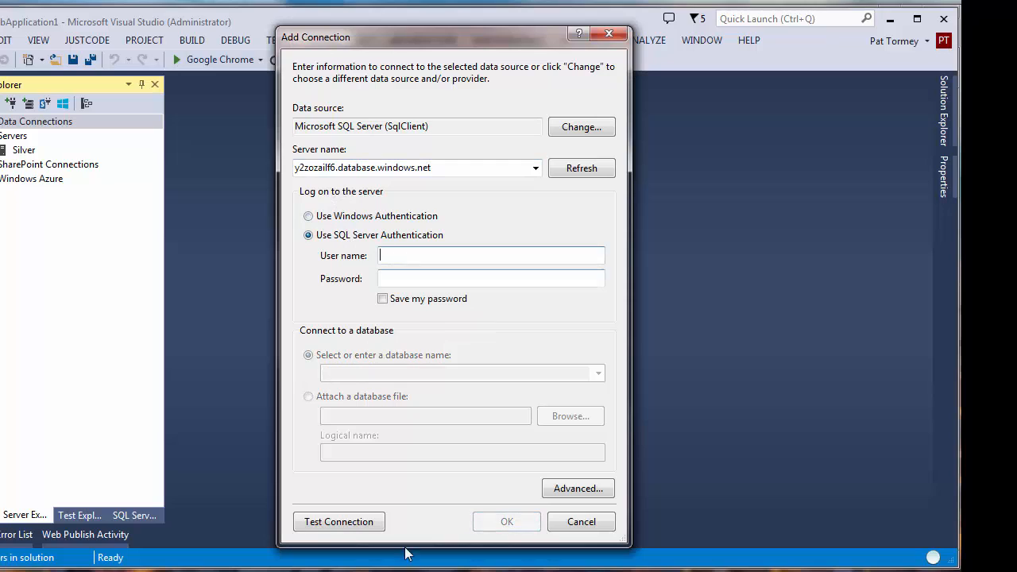
key("alt+Tab")
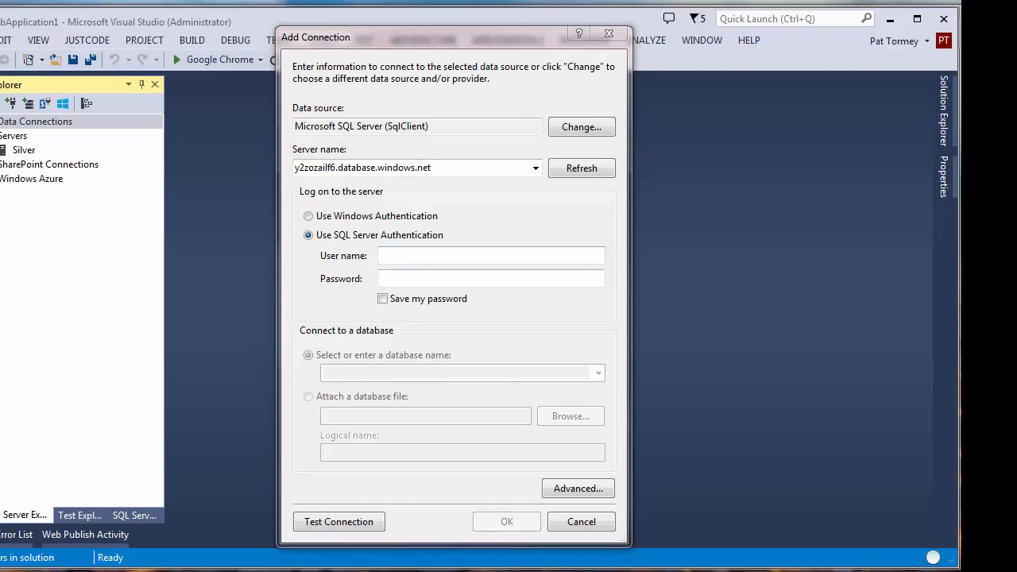
left_click(416, 257)
key("ctrl+v")
left_click(425, 279)
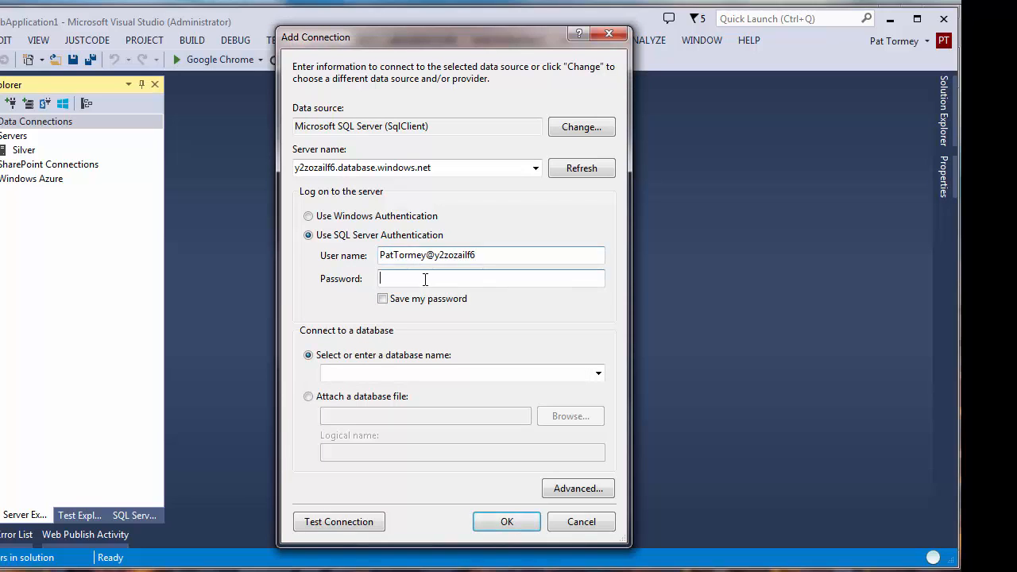
type("p******a")
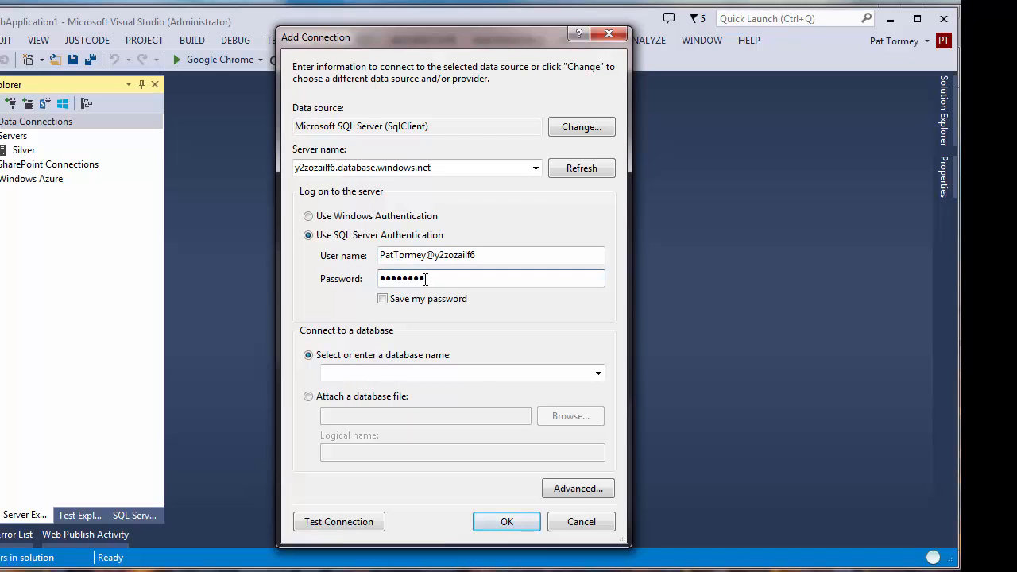
- Select the azure101 database, test the connection successfully, and open Advanced properties
left_click(597, 374)
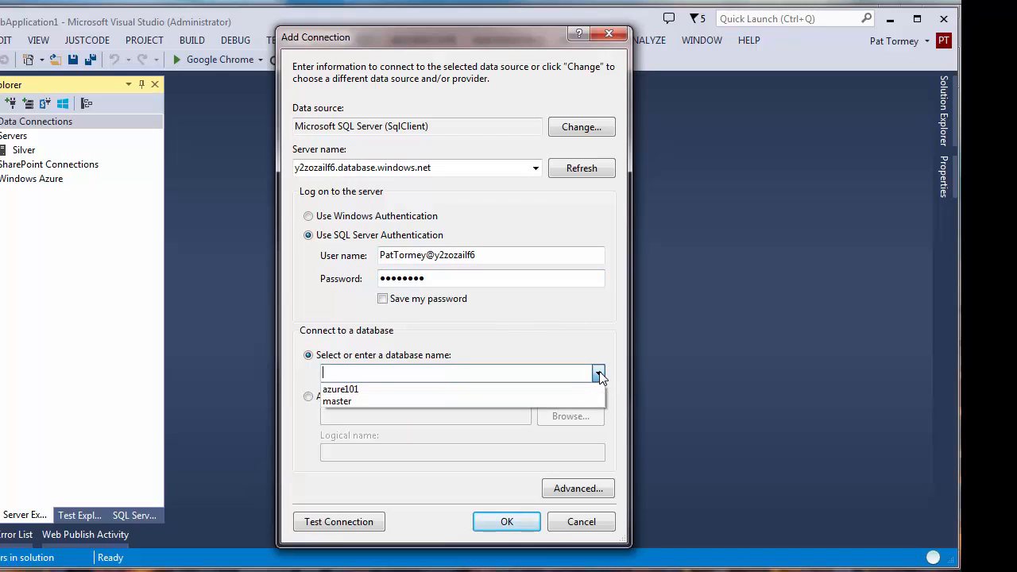
left_click(387, 391)
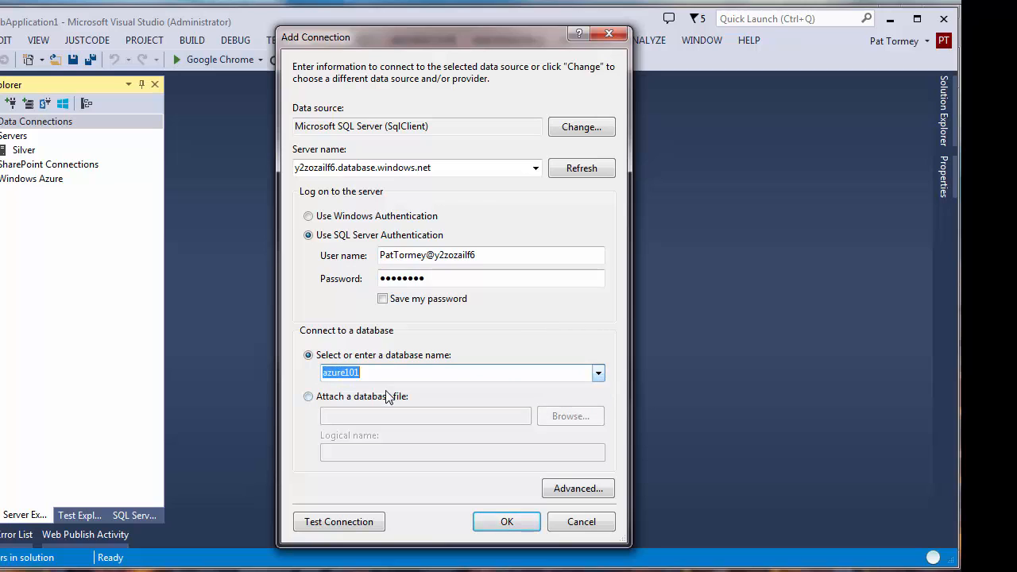
left_click(342, 524)
left_click(755, 477)
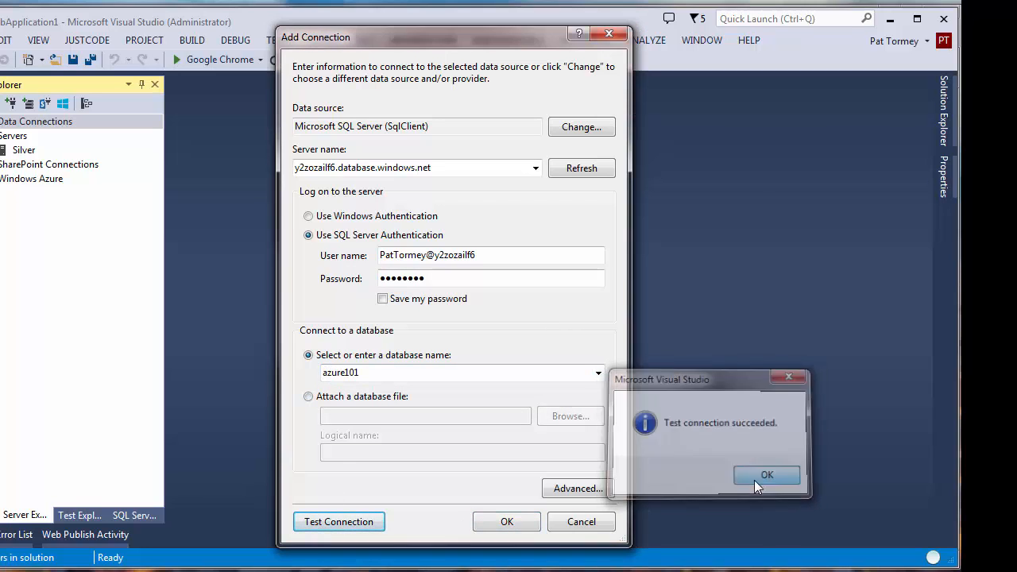
left_click(576, 488)
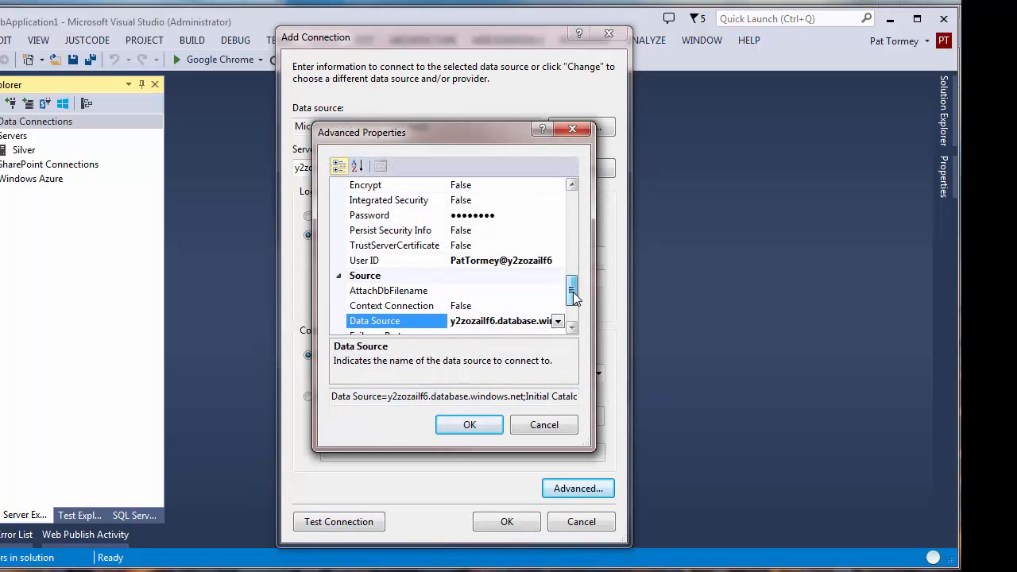
- Set Application Name to Azure101Demo, then confirm both dialogs to add the y2zozailf6.azure101.dbo connection
left_click_drag(573, 296, 569, 232)
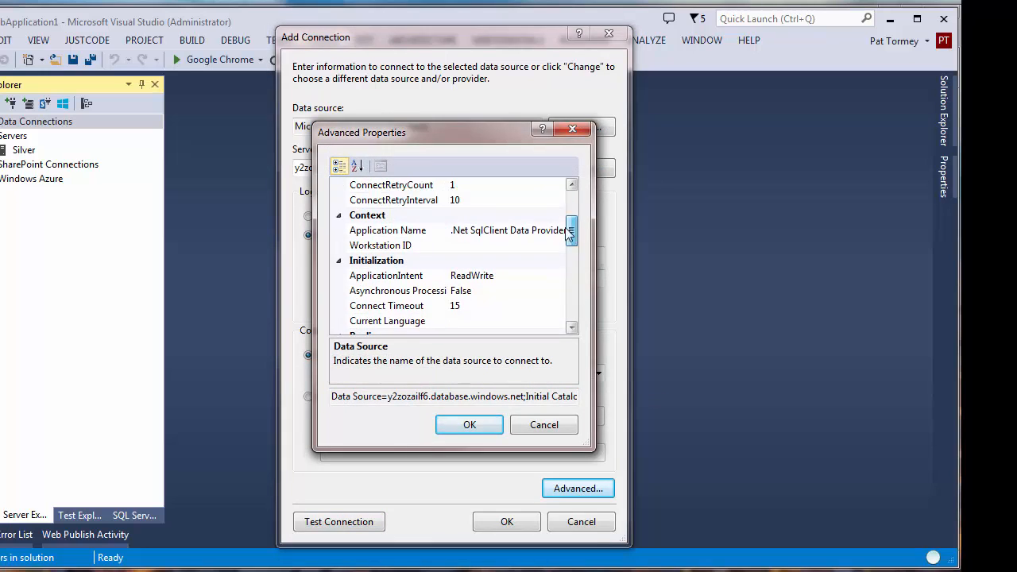
left_click(524, 230)
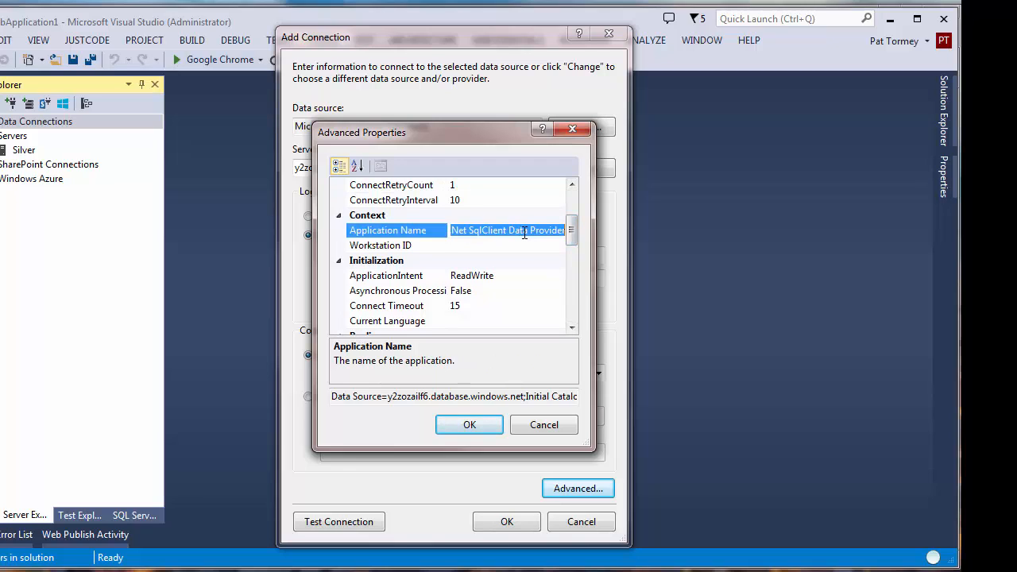
type("Azure101D")
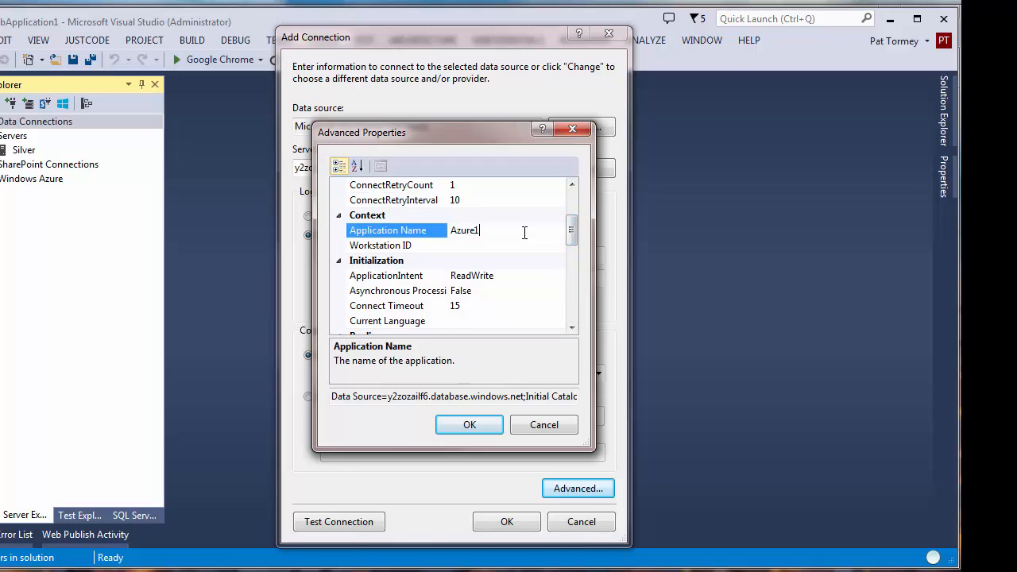
type("o")
left_click(488, 246)
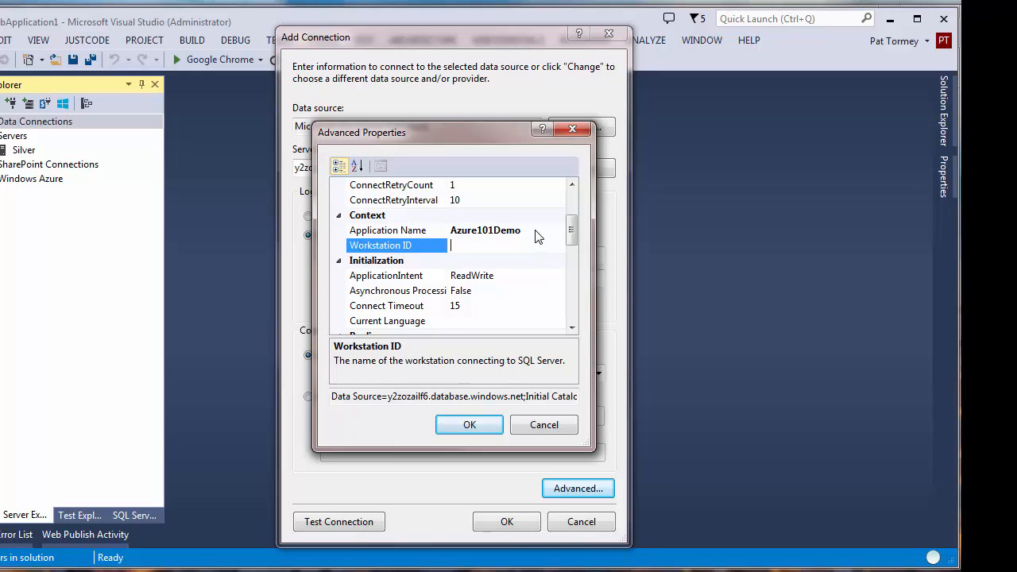
left_click(395, 231)
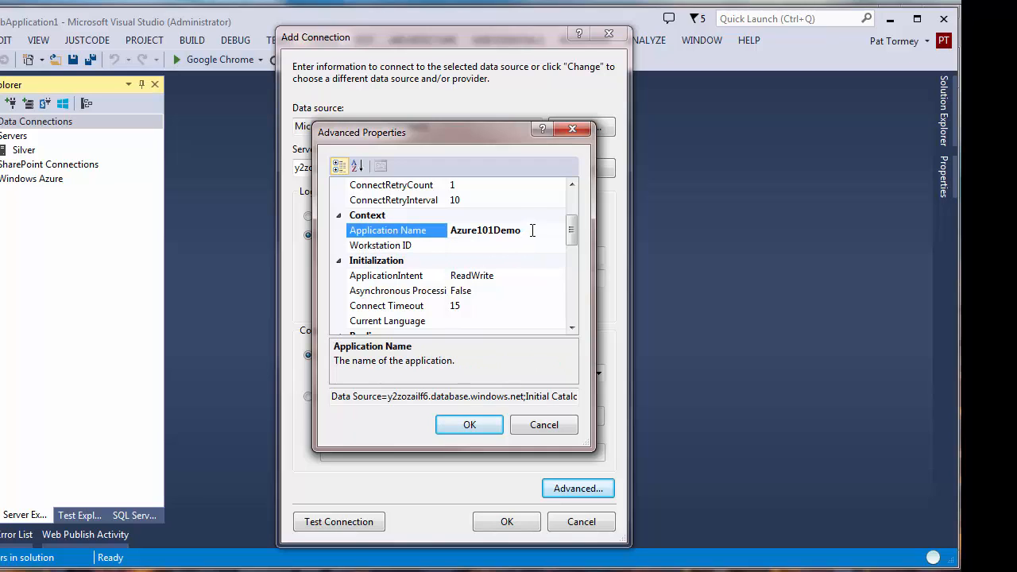
left_click(469, 426)
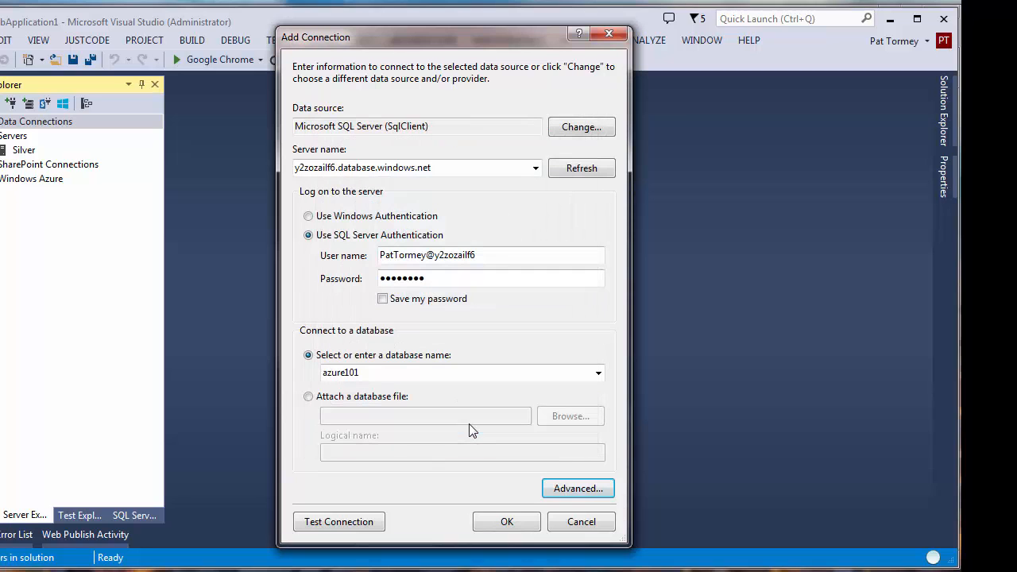
left_click(508, 523)
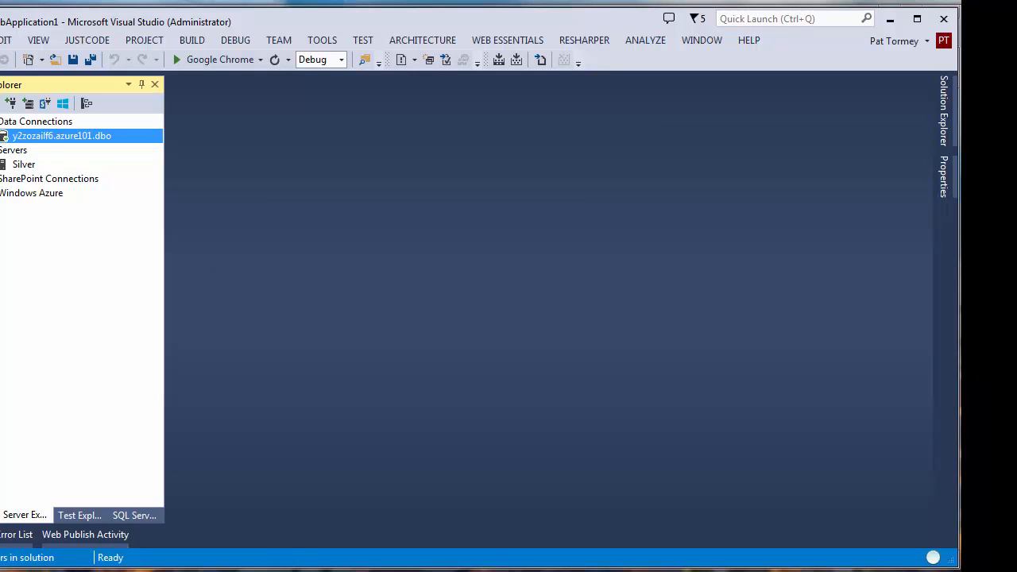
- Start a new table in azure101 and rename the Id key column to CustomersKEY
left_click(38, 153)
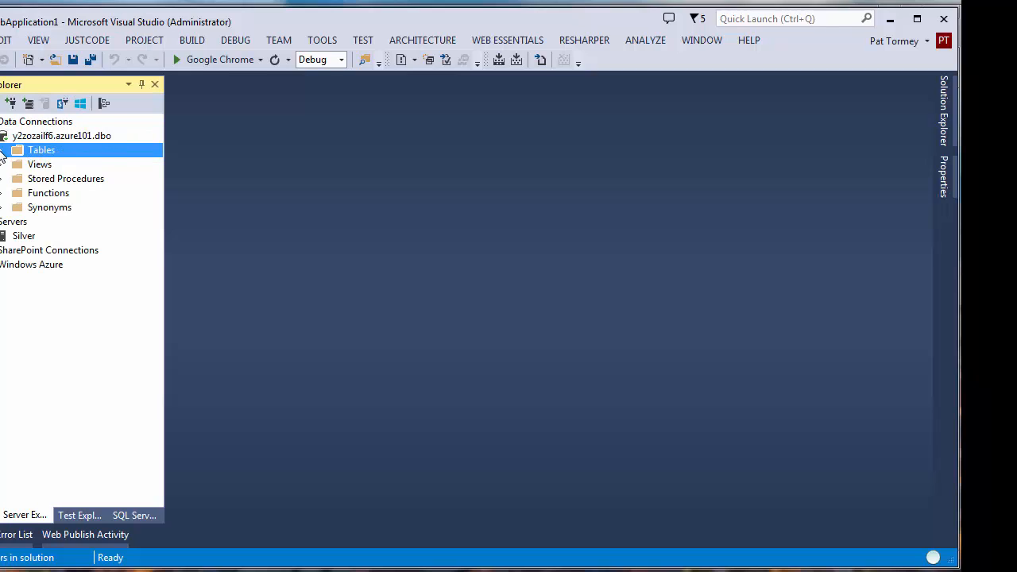
right_click(49, 159)
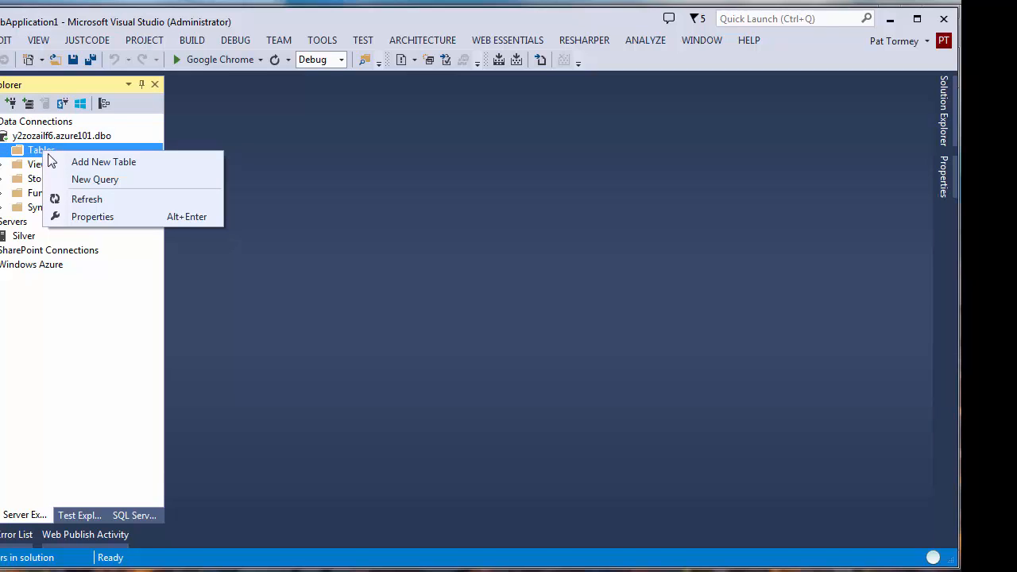
left_click(81, 163)
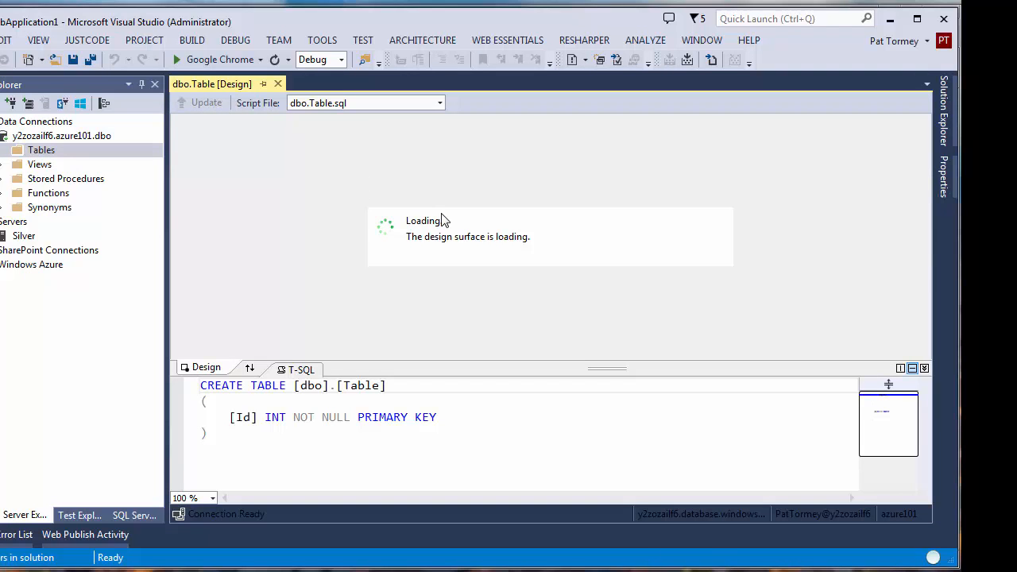
left_click(230, 162)
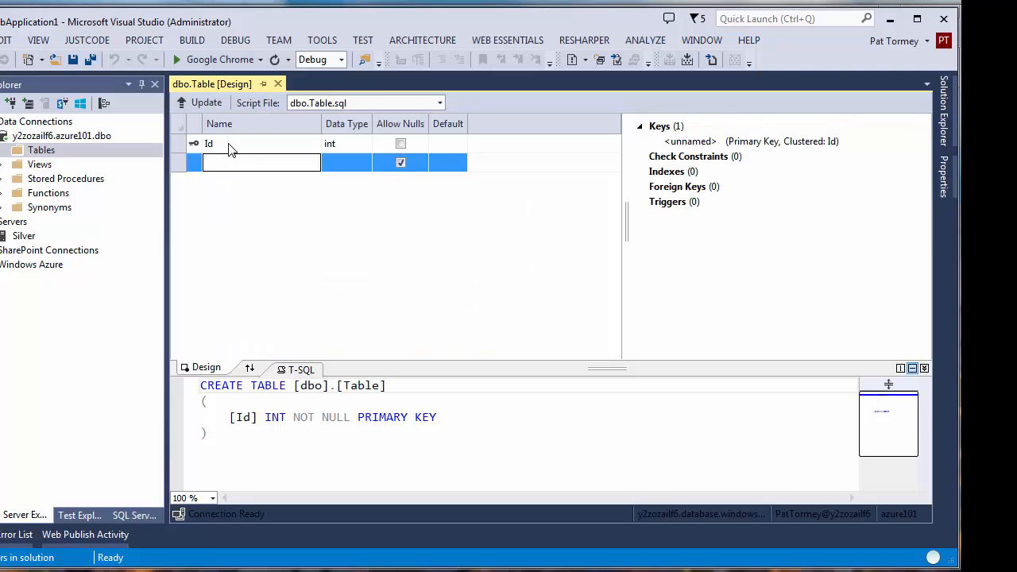
left_click(233, 143)
type("C")
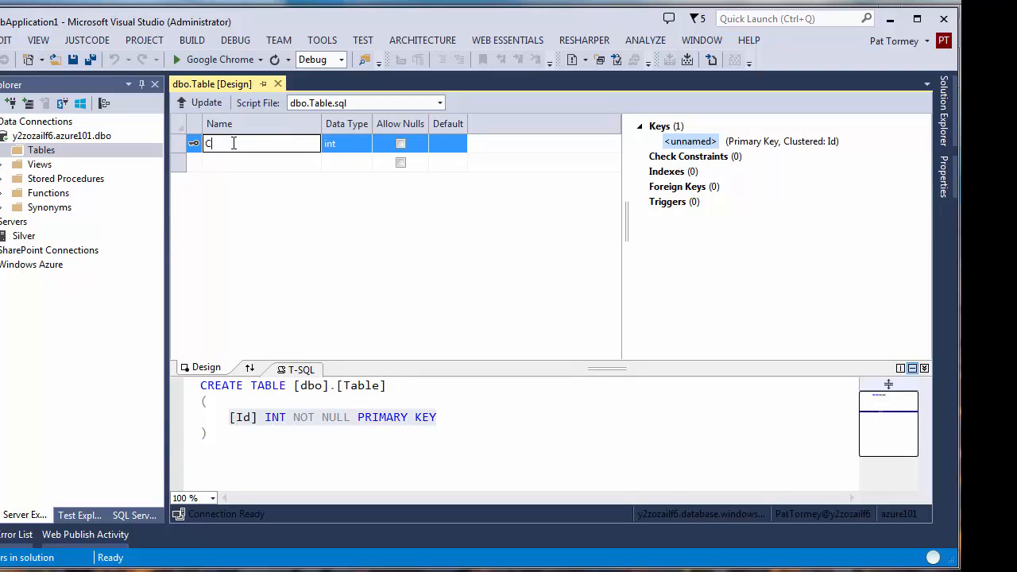
type("ustomersKEY")
left_click(254, 165)
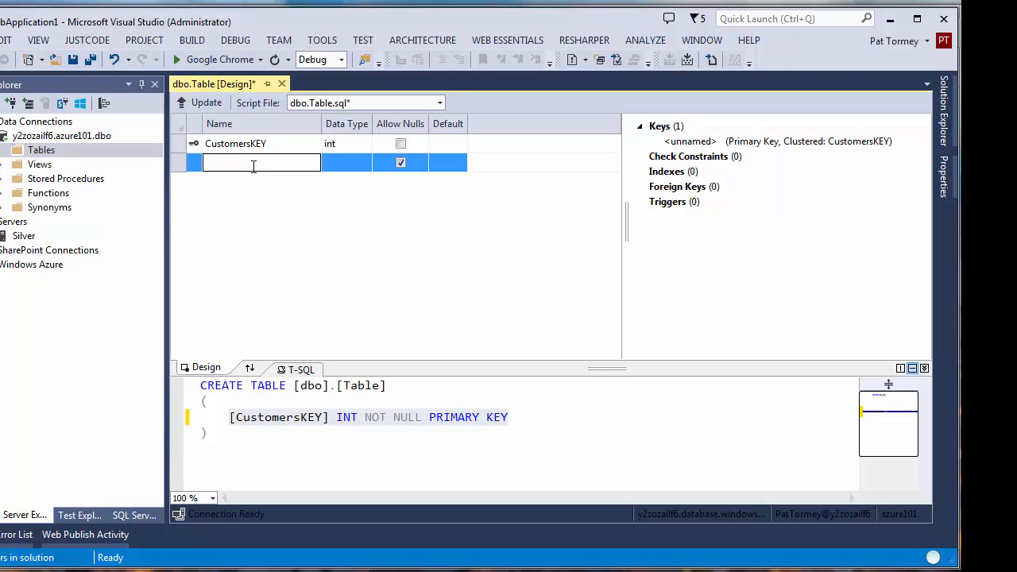
- Add nvarchar(50) First and Last columns and update the table into azure101
type("Fir")
type("st")
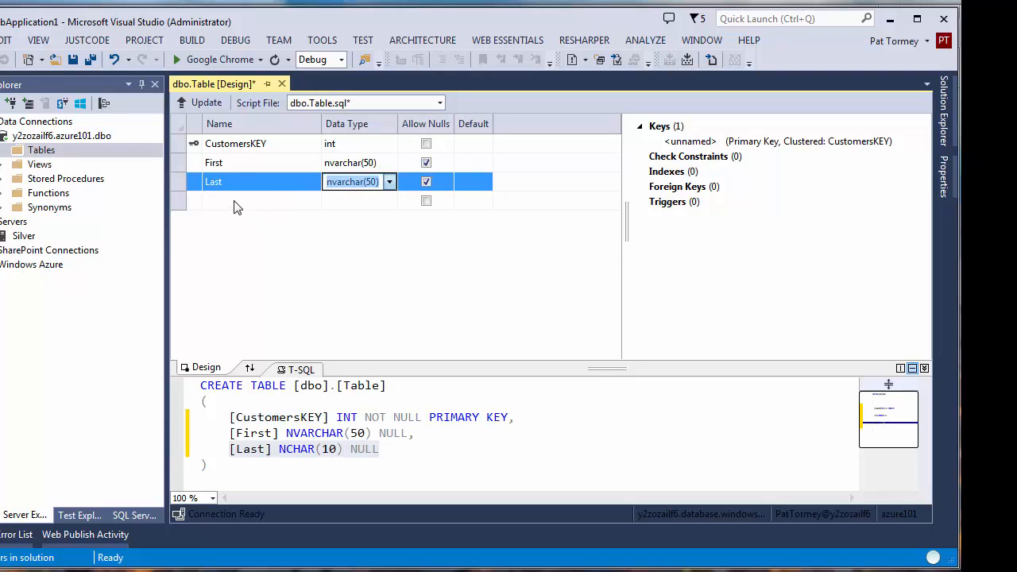
key("Return")
left_click(239, 146)
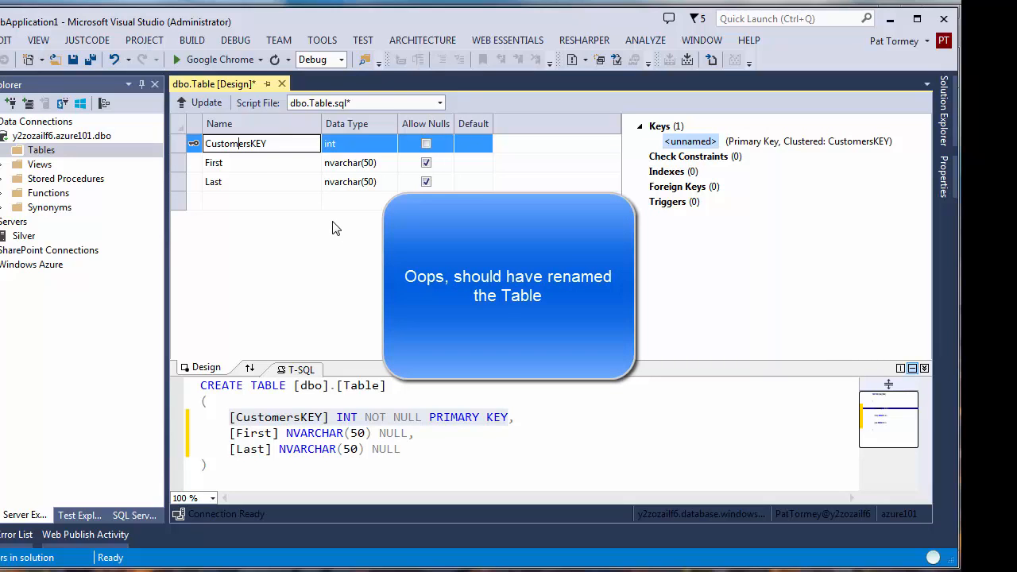
left_click(174, 142)
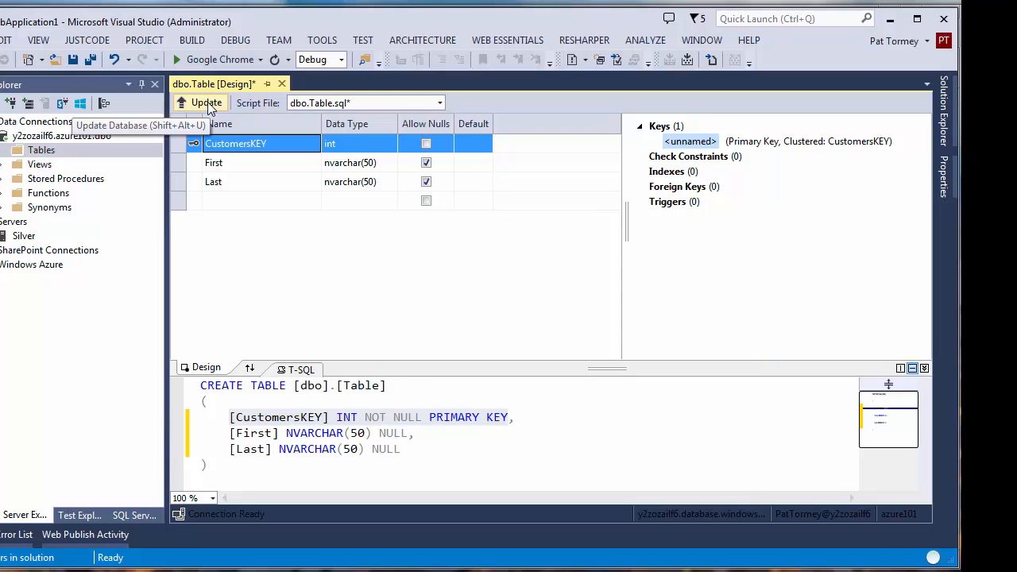
left_click(209, 106)
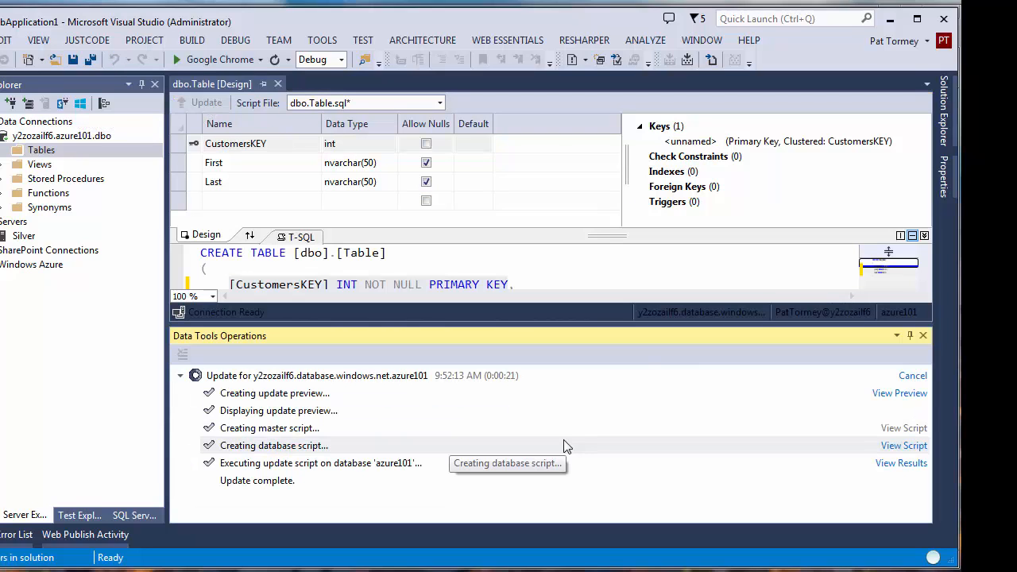
left_click(278, 84)
- Refresh azure101, show the new Table's empty data (CustomersKEY, First, Last), and minimize Visual Studio
right_click(67, 139)
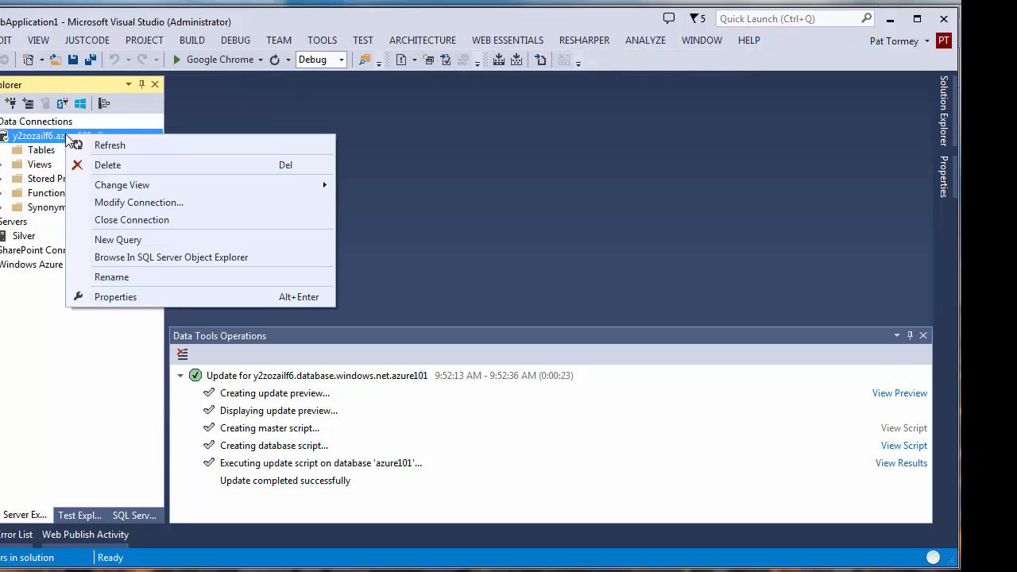
left_click(109, 146)
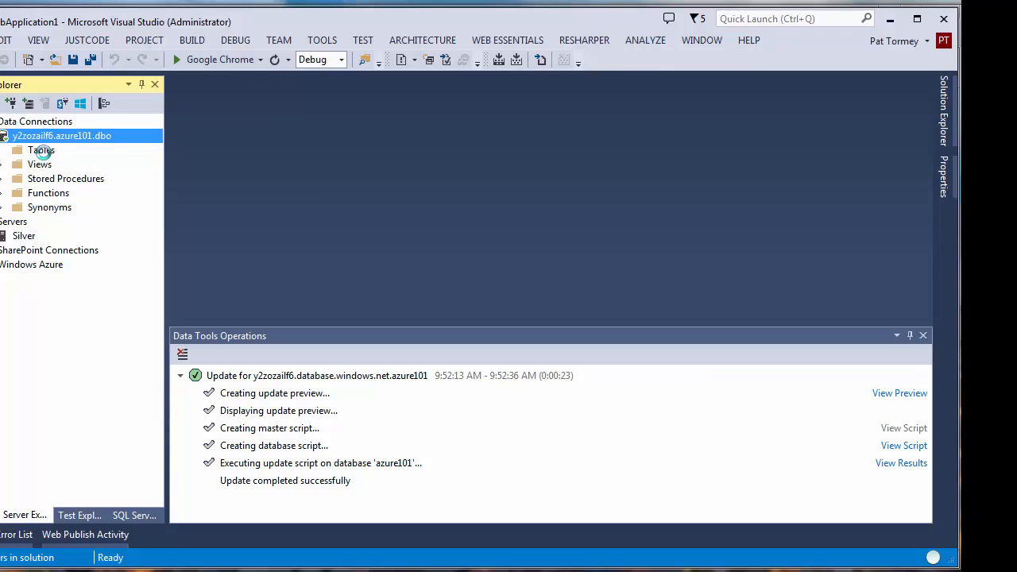
double_click(42, 151)
left_click(50, 165)
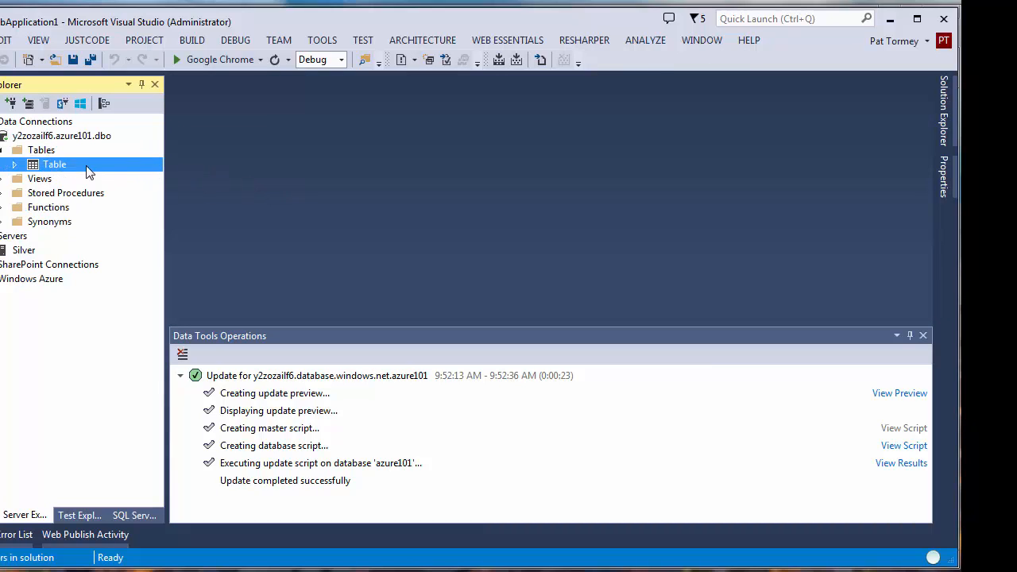
right_click(44, 165)
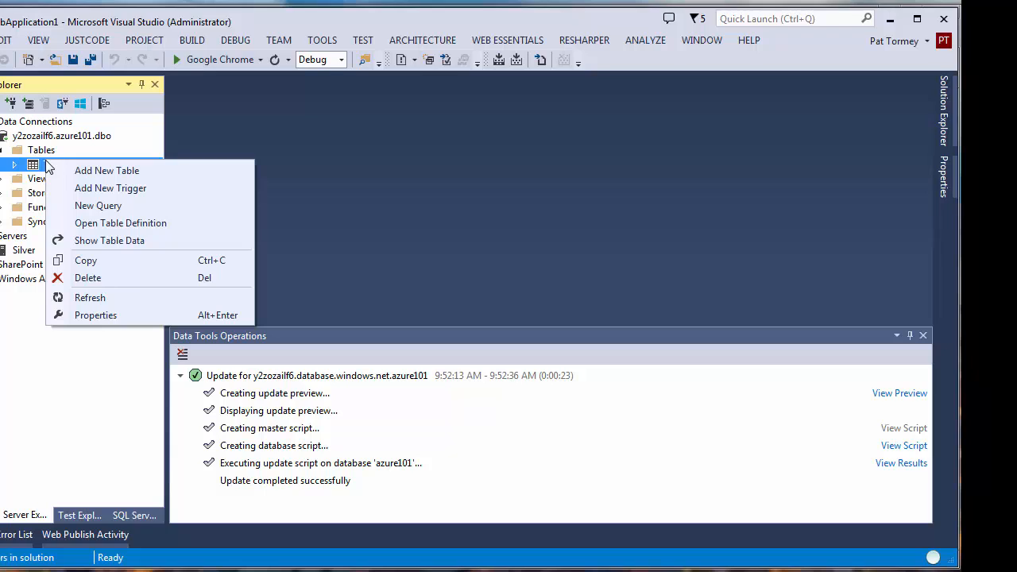
left_click(109, 240)
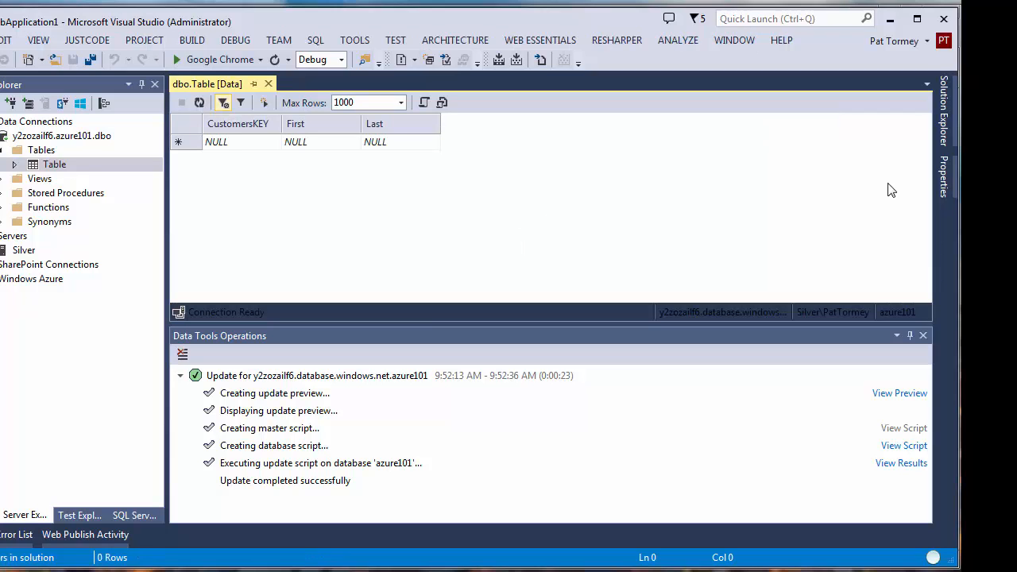
left_click(891, 21)
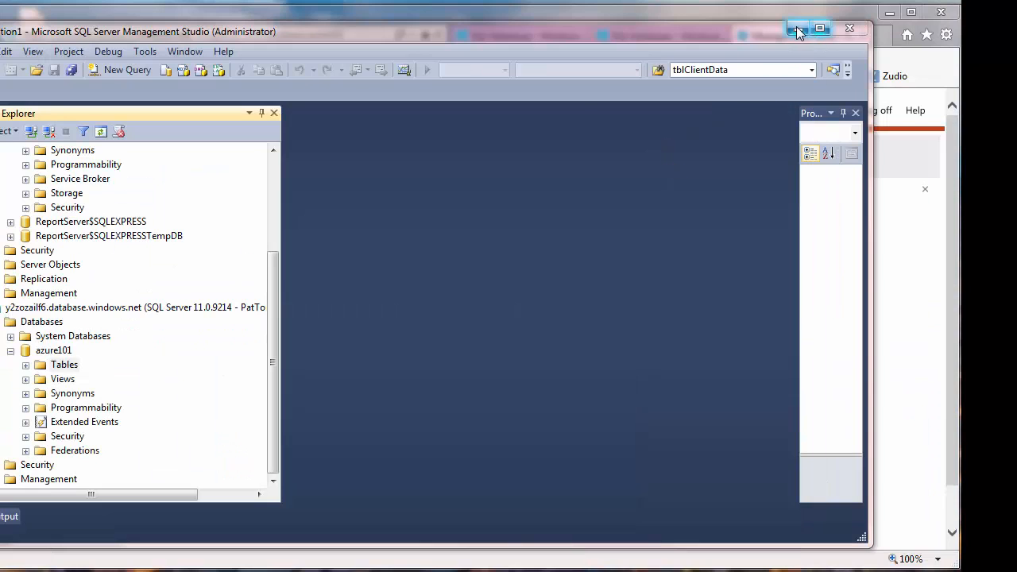
- View azure101's portal dashboard and the server's allowed IP addresses, then return to SSMS
left_click(798, 29)
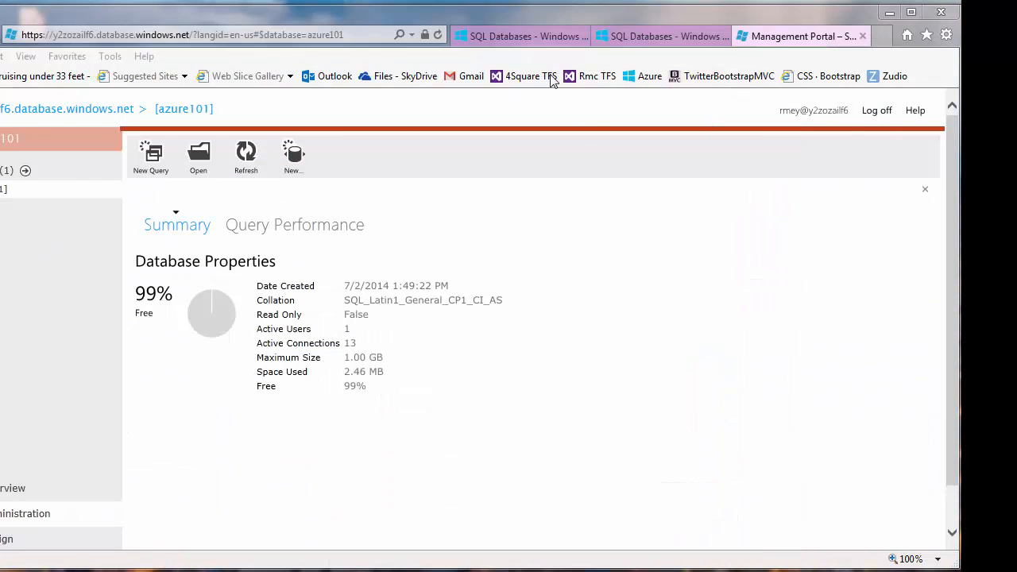
left_click(624, 36)
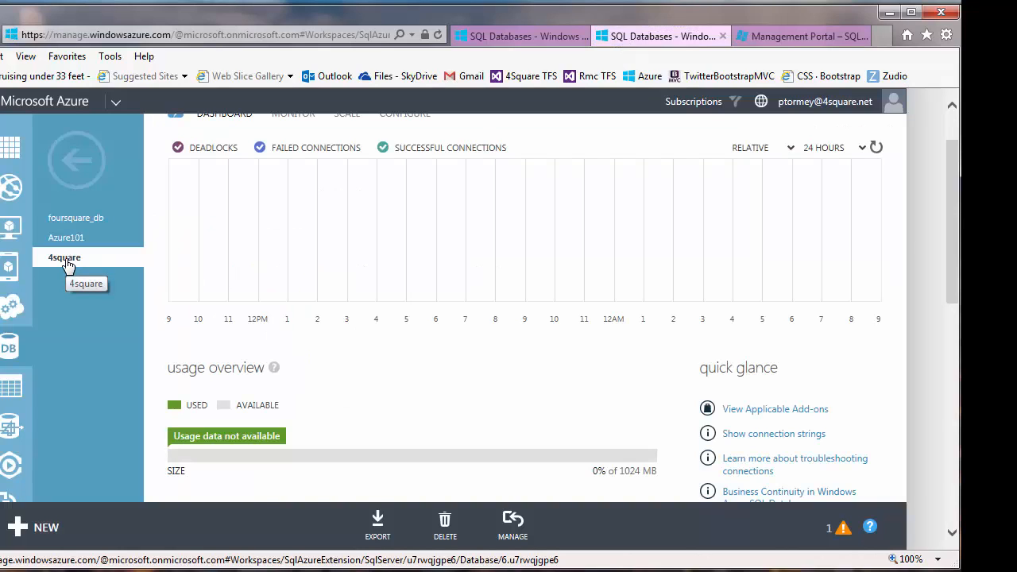
left_click(517, 36)
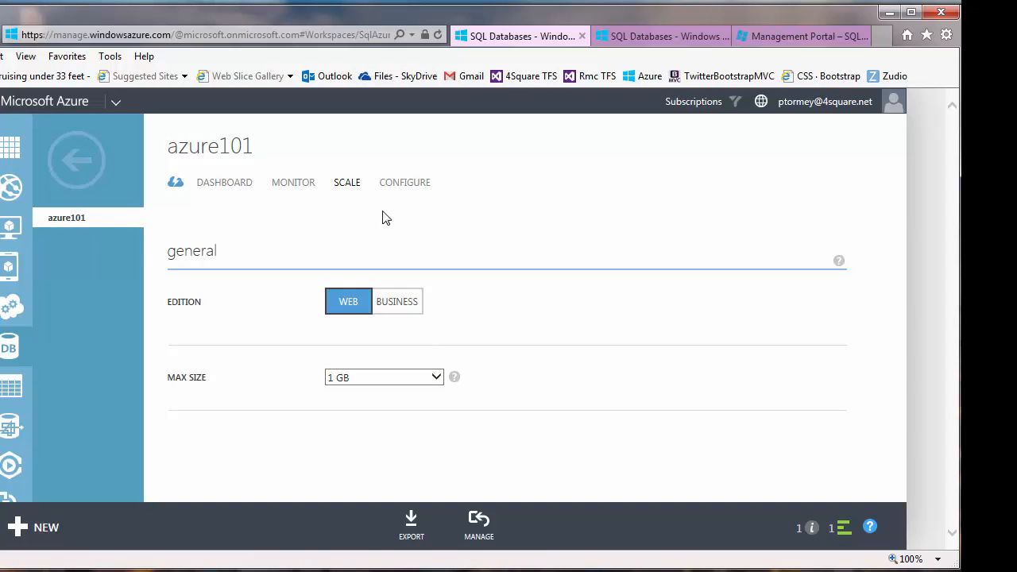
left_click(217, 184)
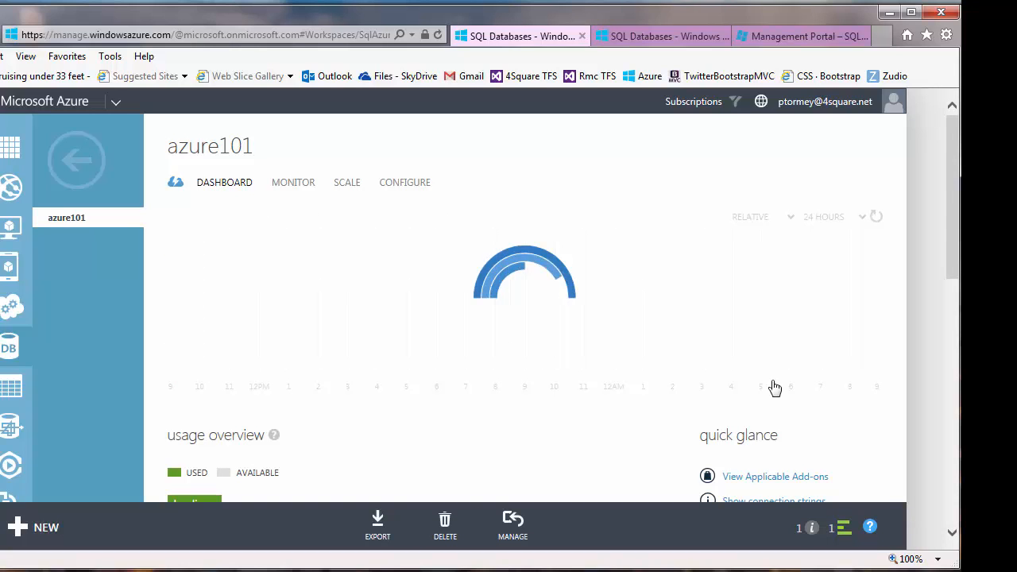
scroll(469, 433, "down", 2)
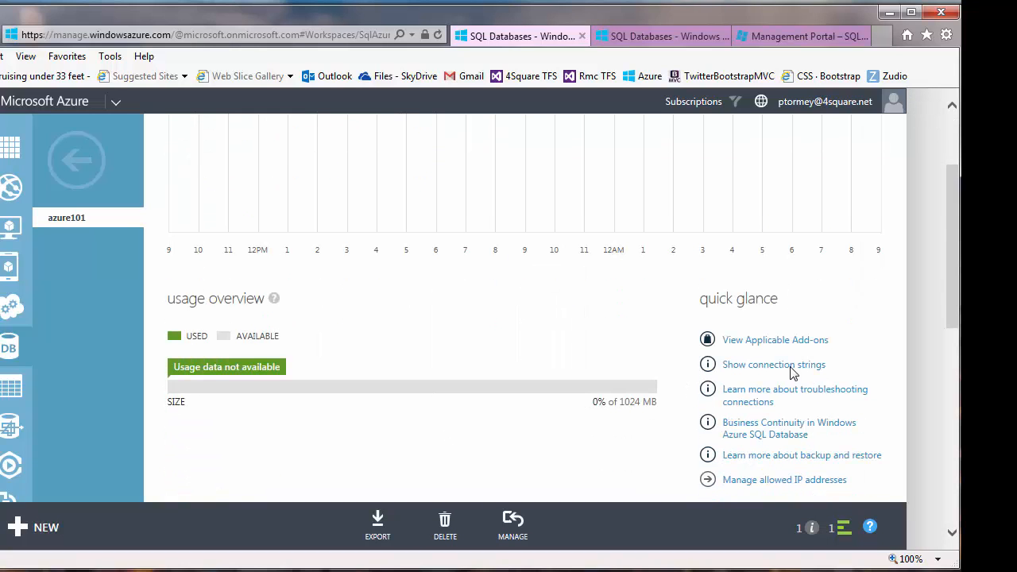
left_click(787, 480)
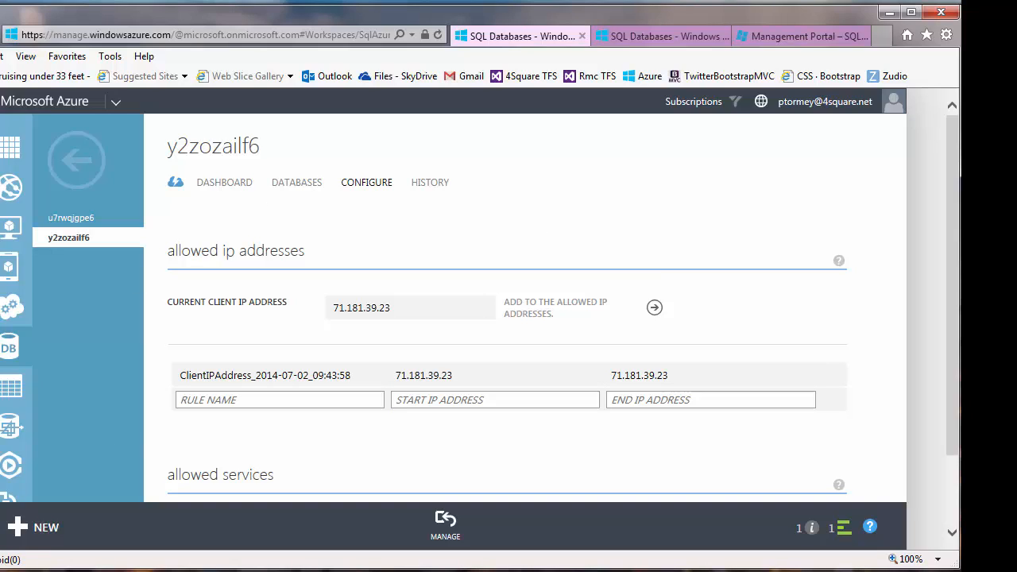
key("alt+Tab")
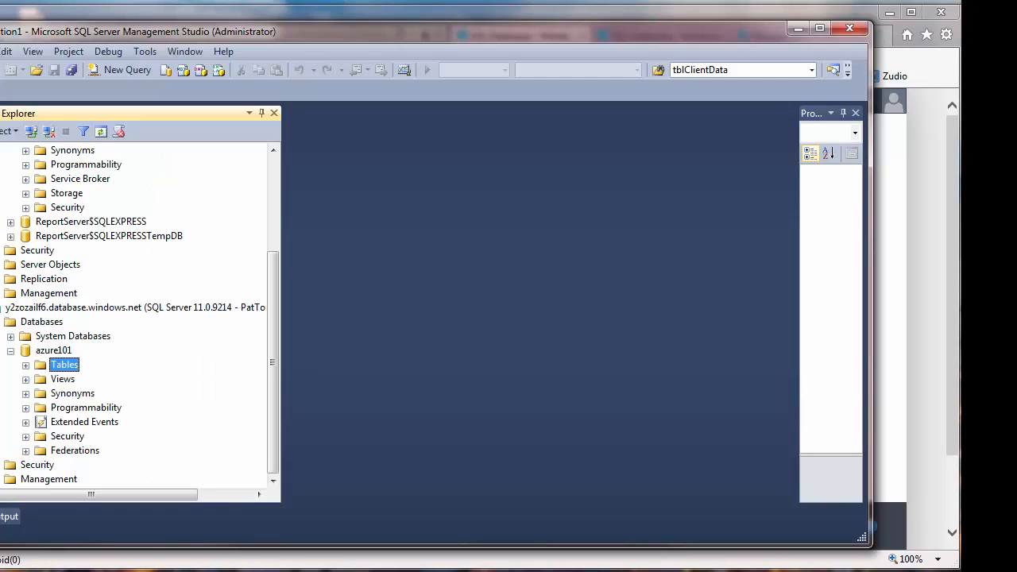
- Refresh Databases in Object Explorer and expand azure101's Tables to find dbo.Table
right_click(53, 320)
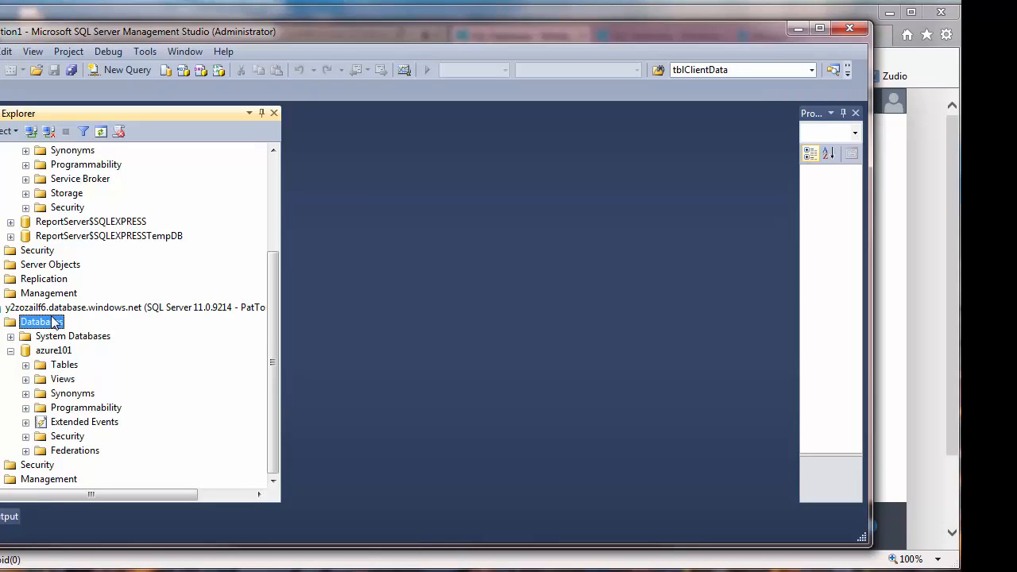
left_click(95, 409)
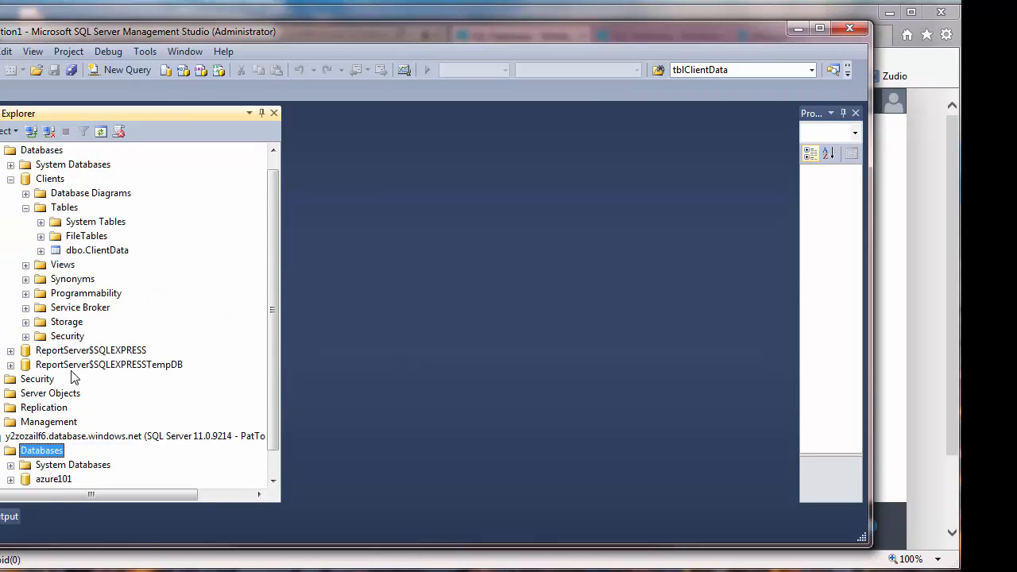
left_click(10, 480)
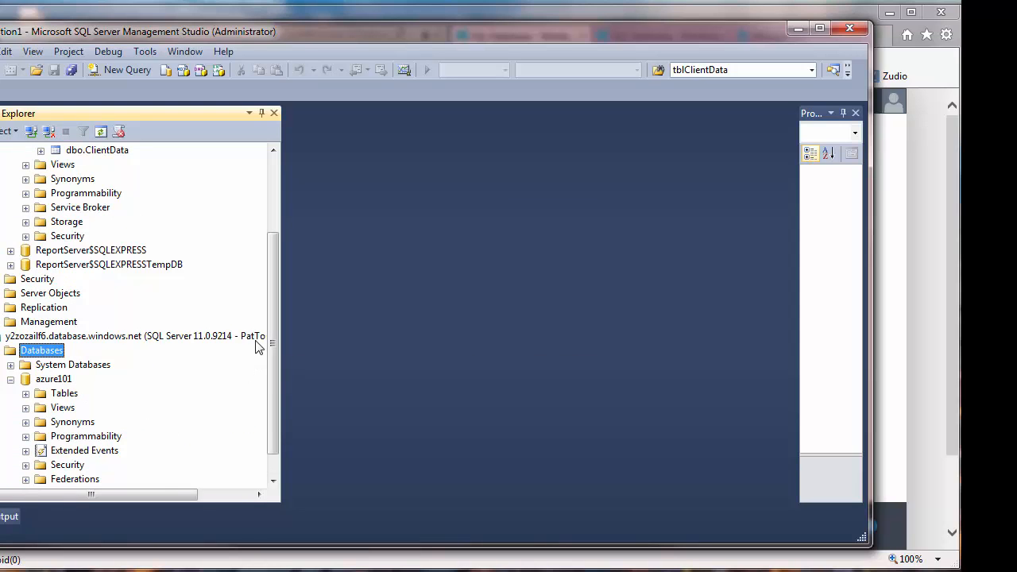
left_click(63, 395)
left_click(25, 394)
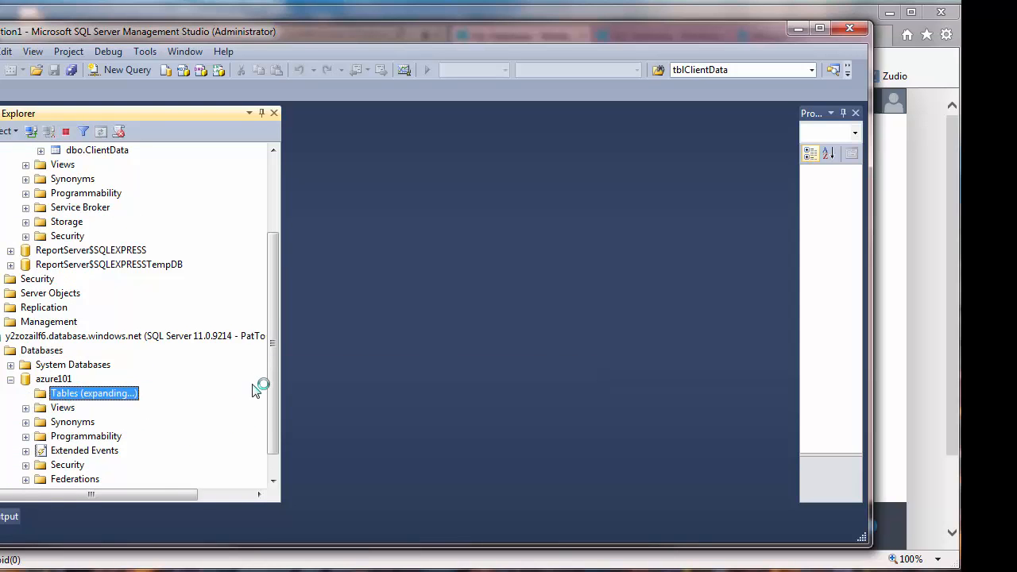